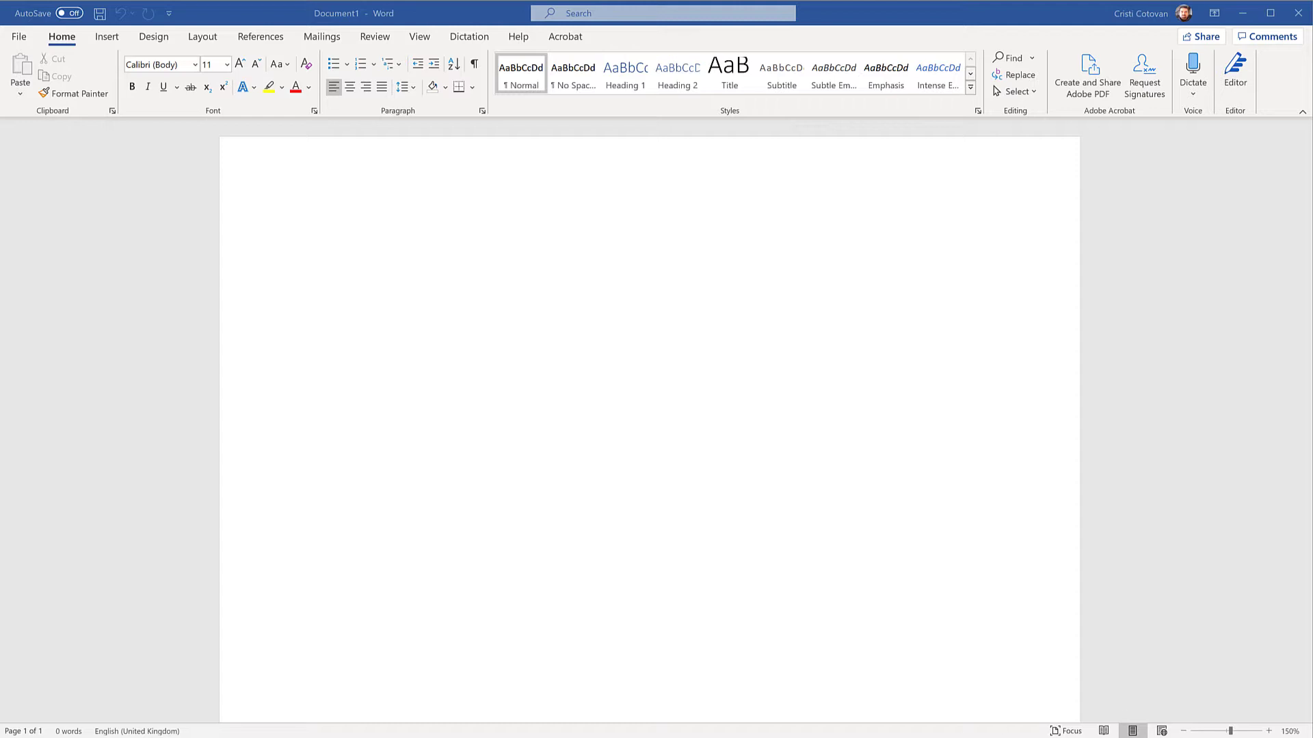
- In Notepad, join the first broken transcript sentence back onto a single line
drag(546, 216, 542, 248)
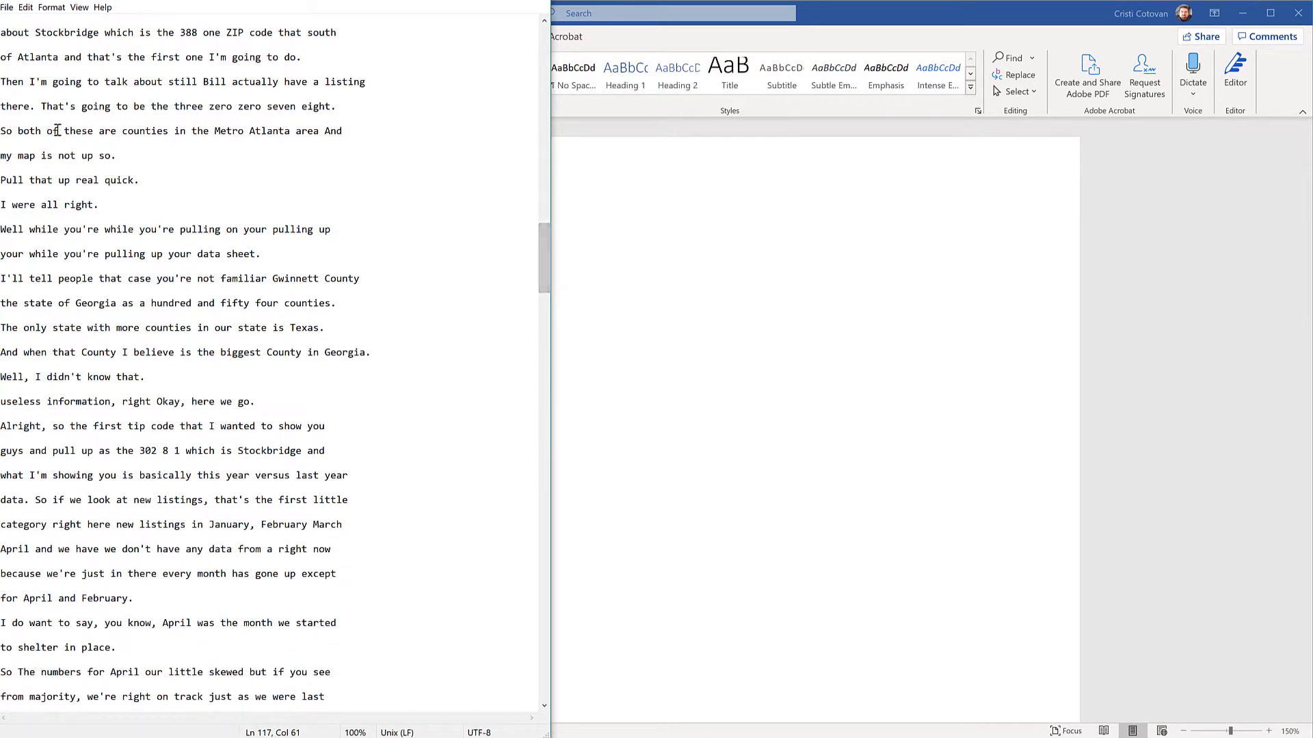
click(178, 159)
click(171, 184)
drag(2, 231, 264, 254)
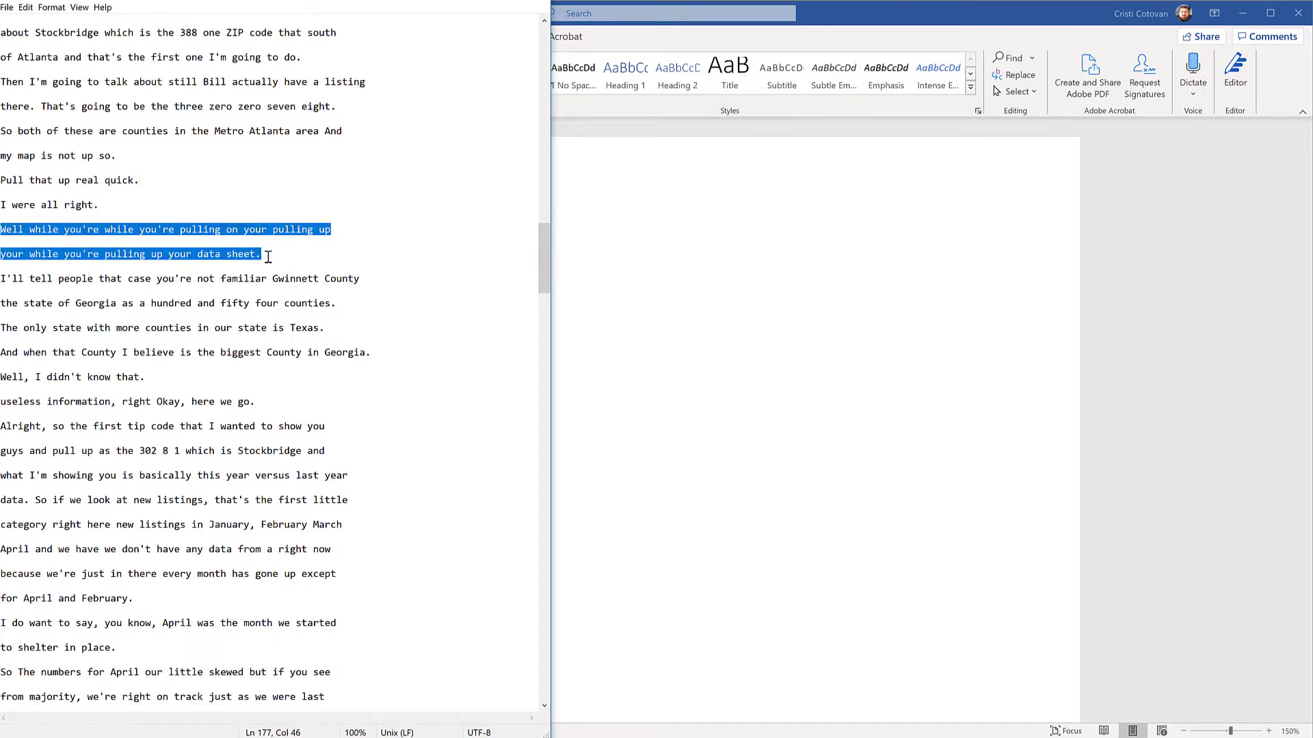
click(270, 253)
click(339, 231)
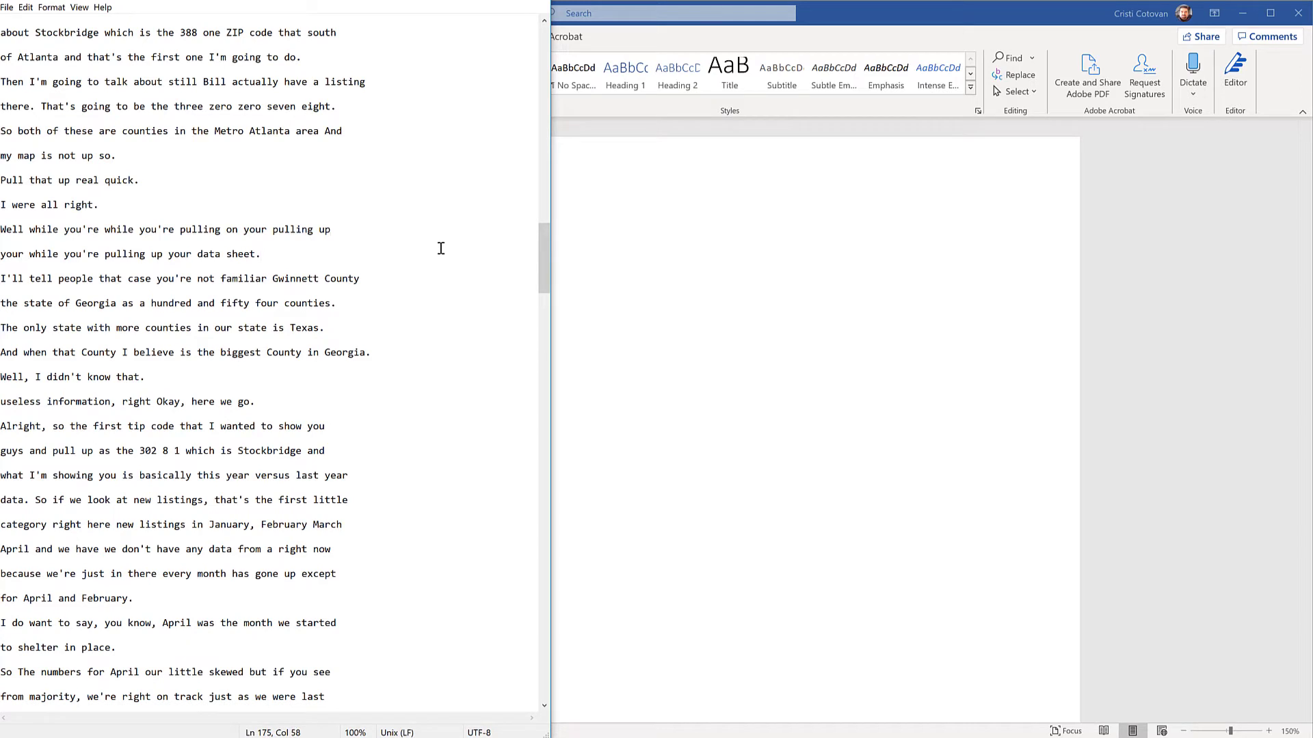
key(Delete)
key(Delete)
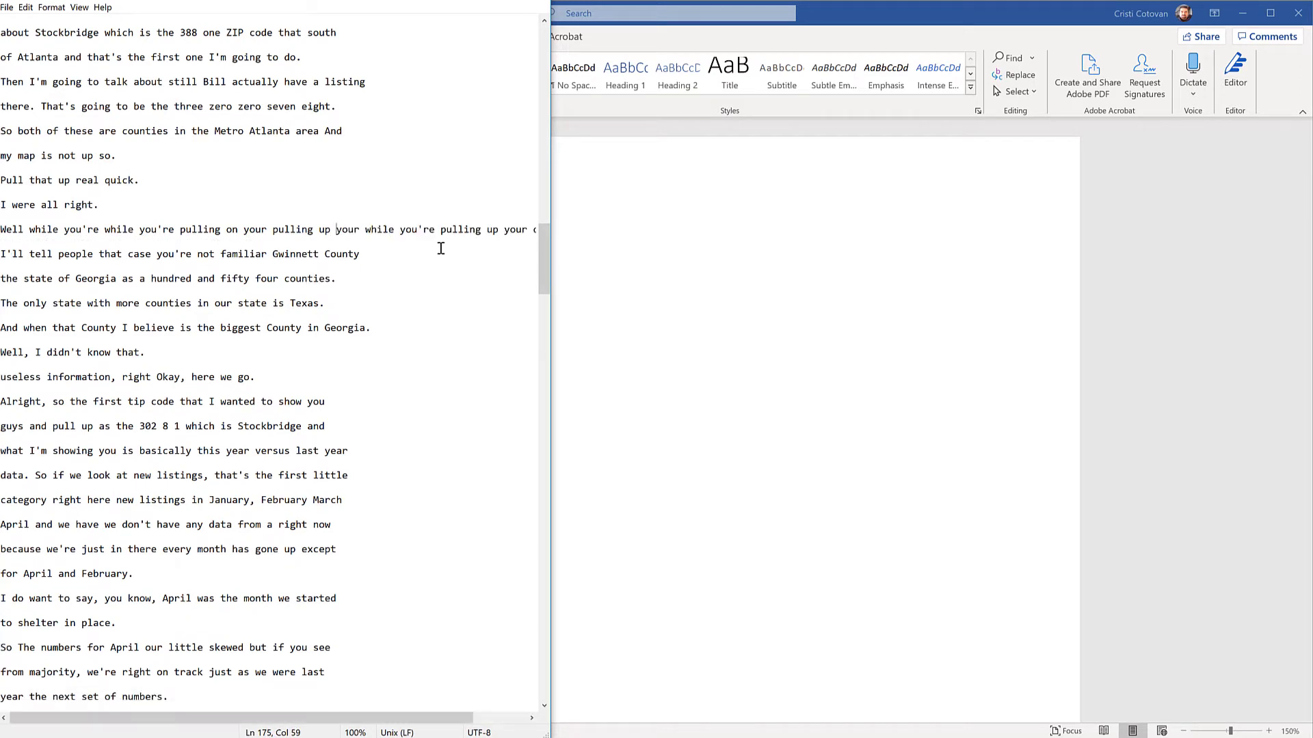
- Join the Gwinnett County line with the following line, then select the whole transcript
click(371, 259)
key(Delete)
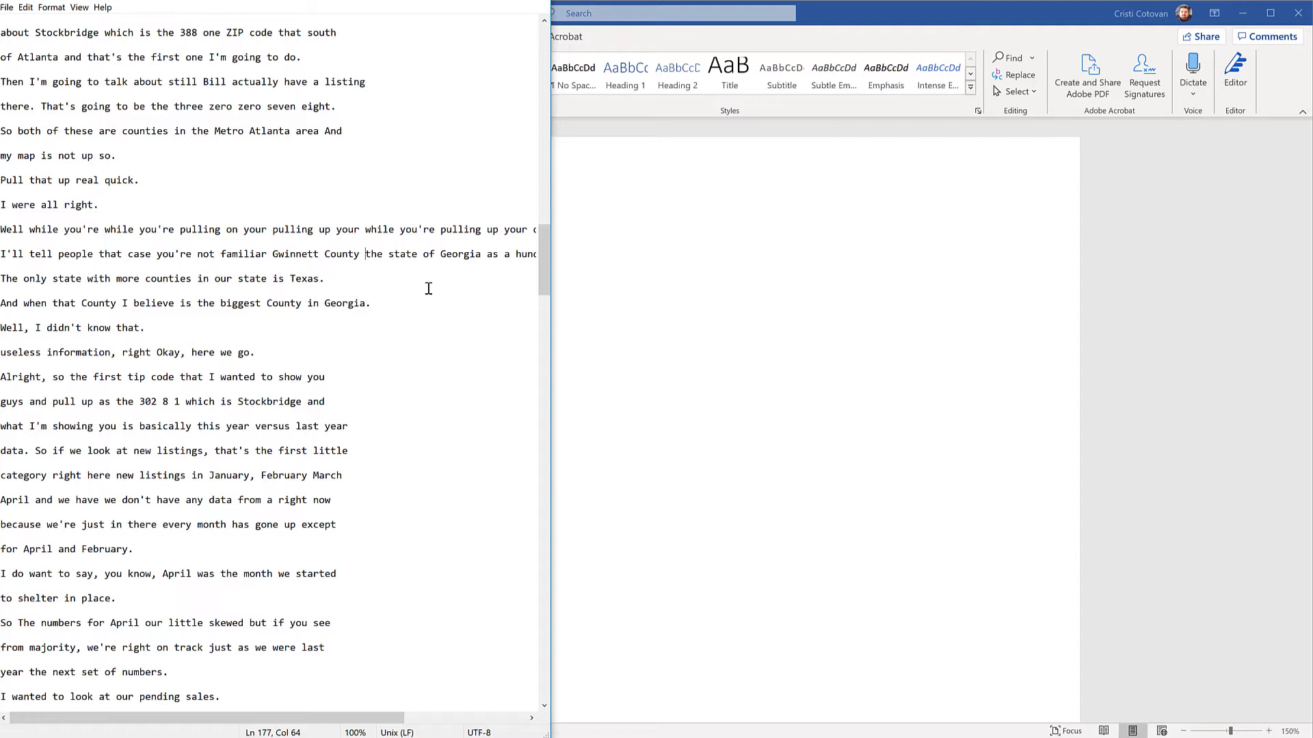
key(ctrl+a)
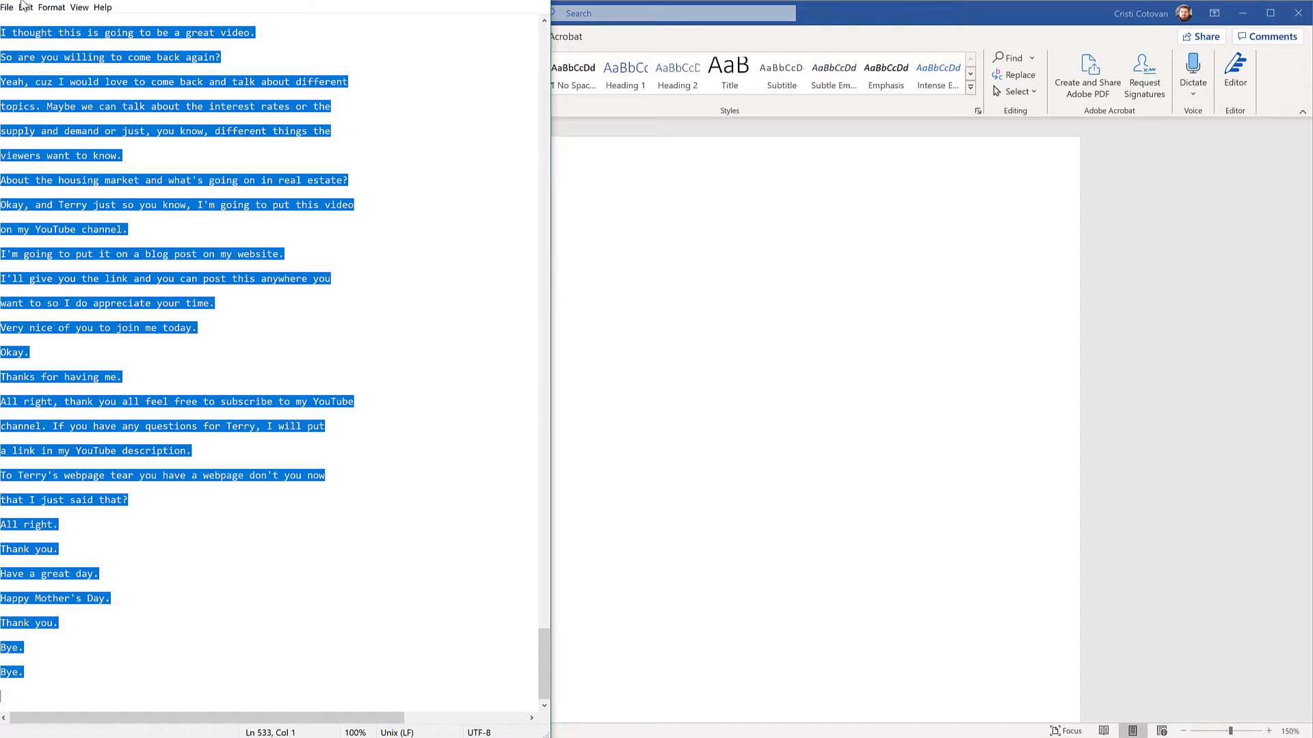
- Copy the full Notepad transcript via Edit > Copy and paste it into the empty Word document
click(25, 7)
click(44, 52)
click(864, 9)
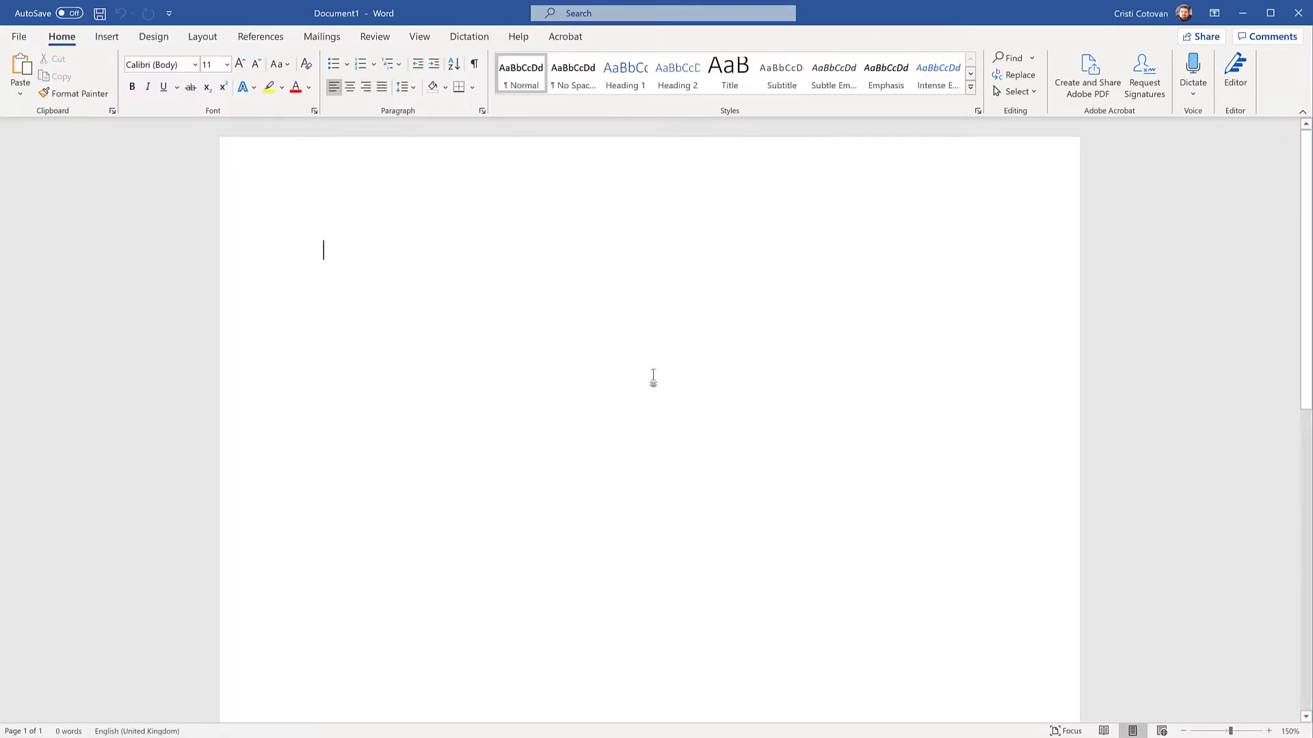
key(ctrl+v)
scroll(639, 490, up, 5)
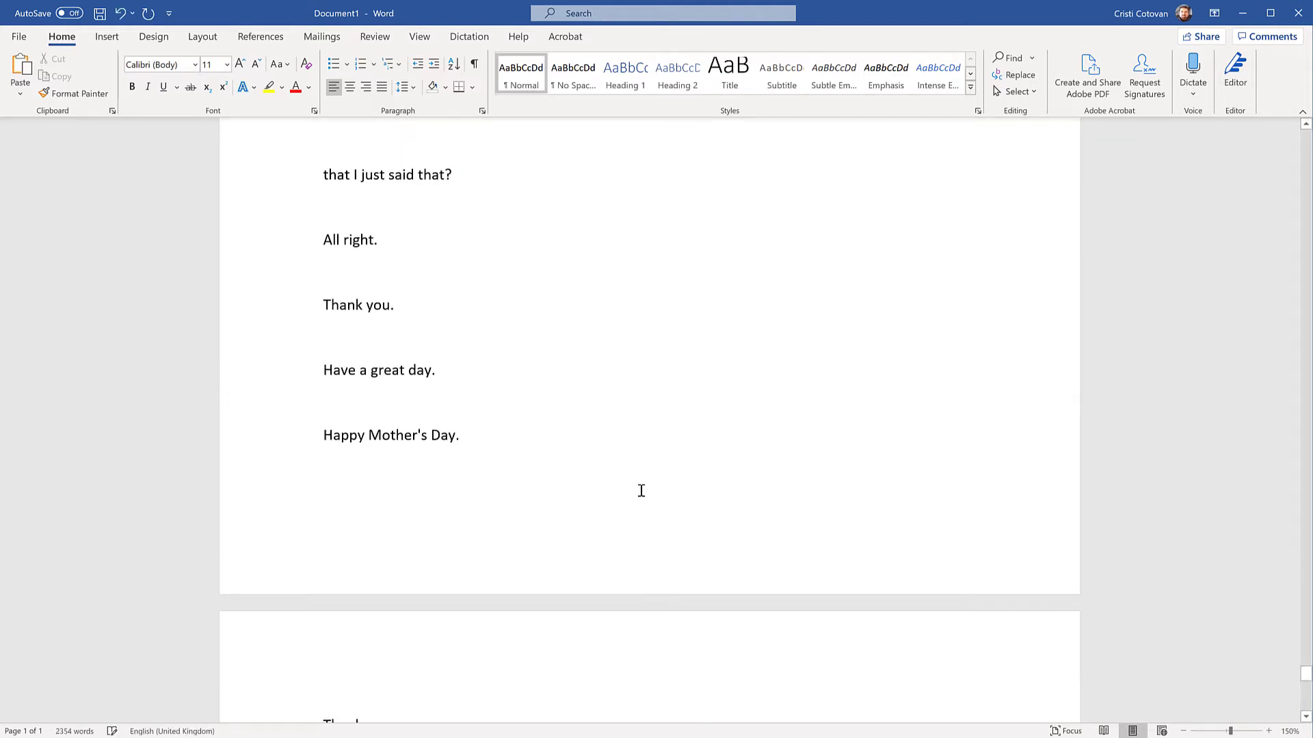
scroll(646, 478, up, 15)
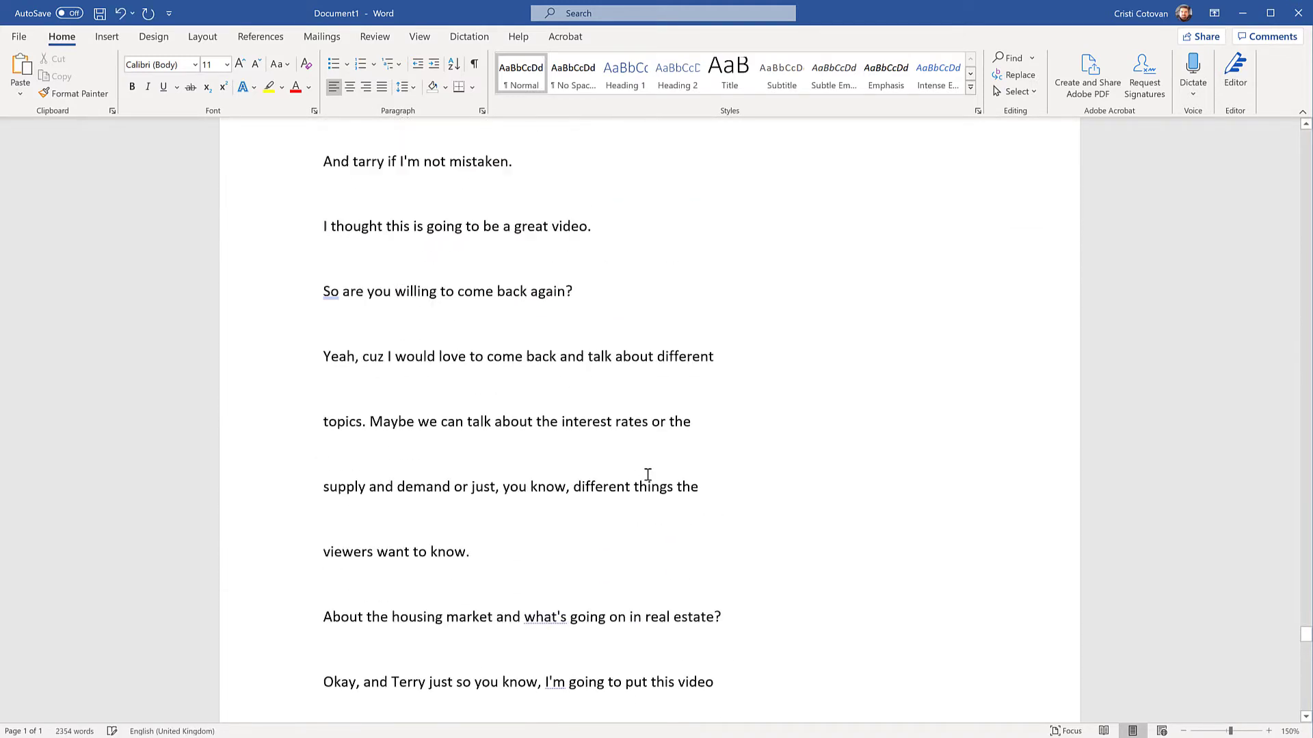
scroll(648, 475, up, 15)
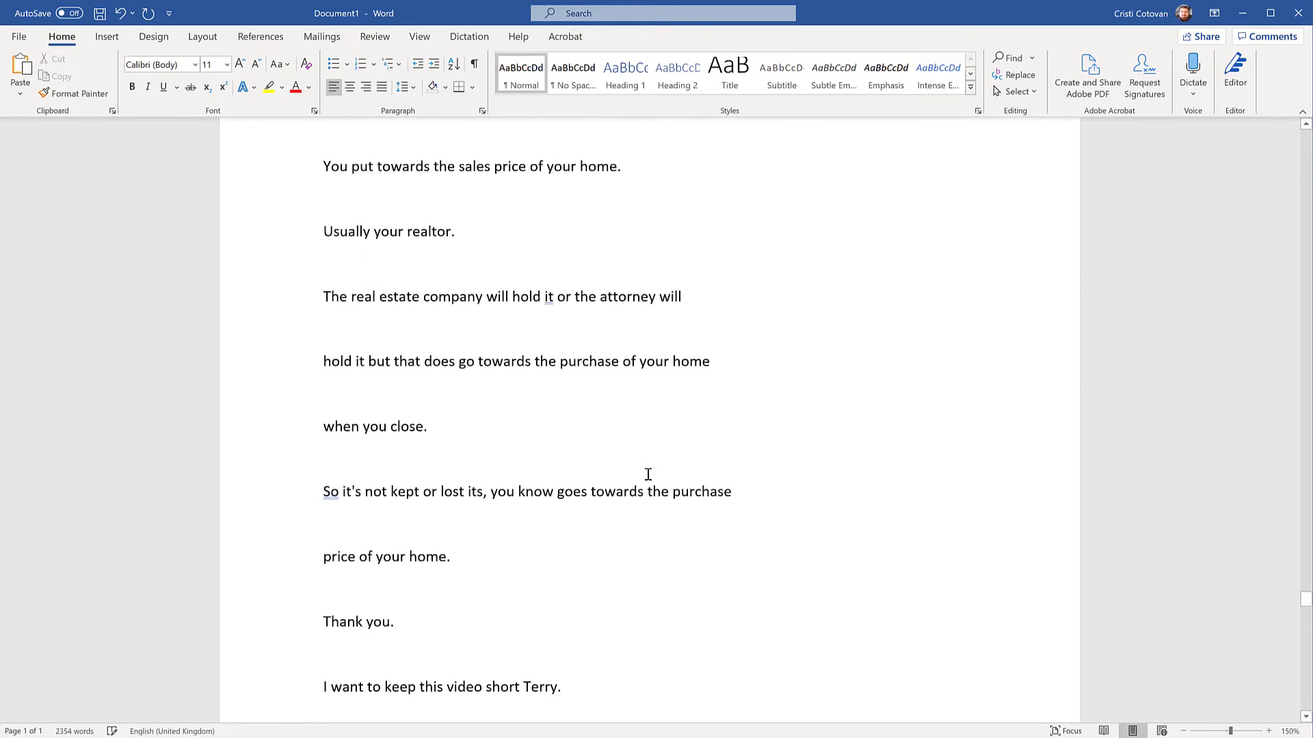
scroll(647, 475, up, 5)
drag(1306, 592, 1306, 200)
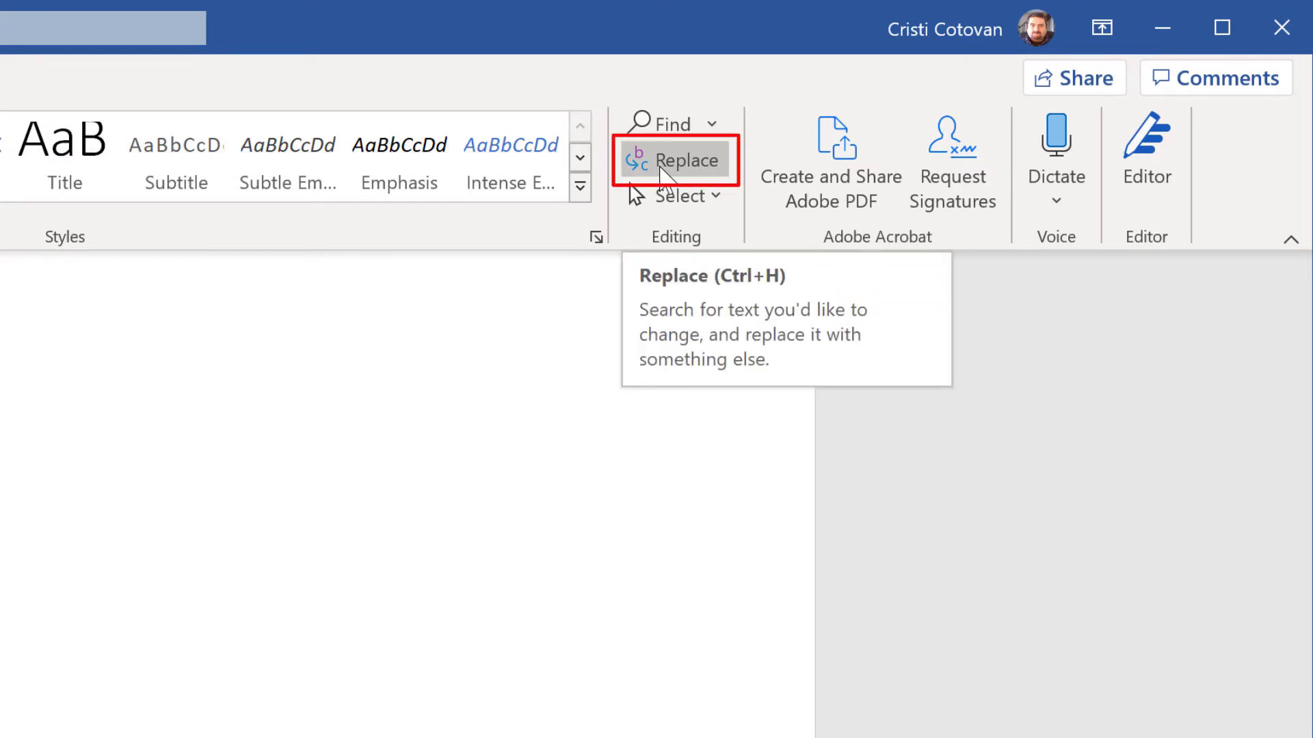
- Bring up Find and Replace on its Replace tab, nudged right, with More search options expanded
click(662, 171)
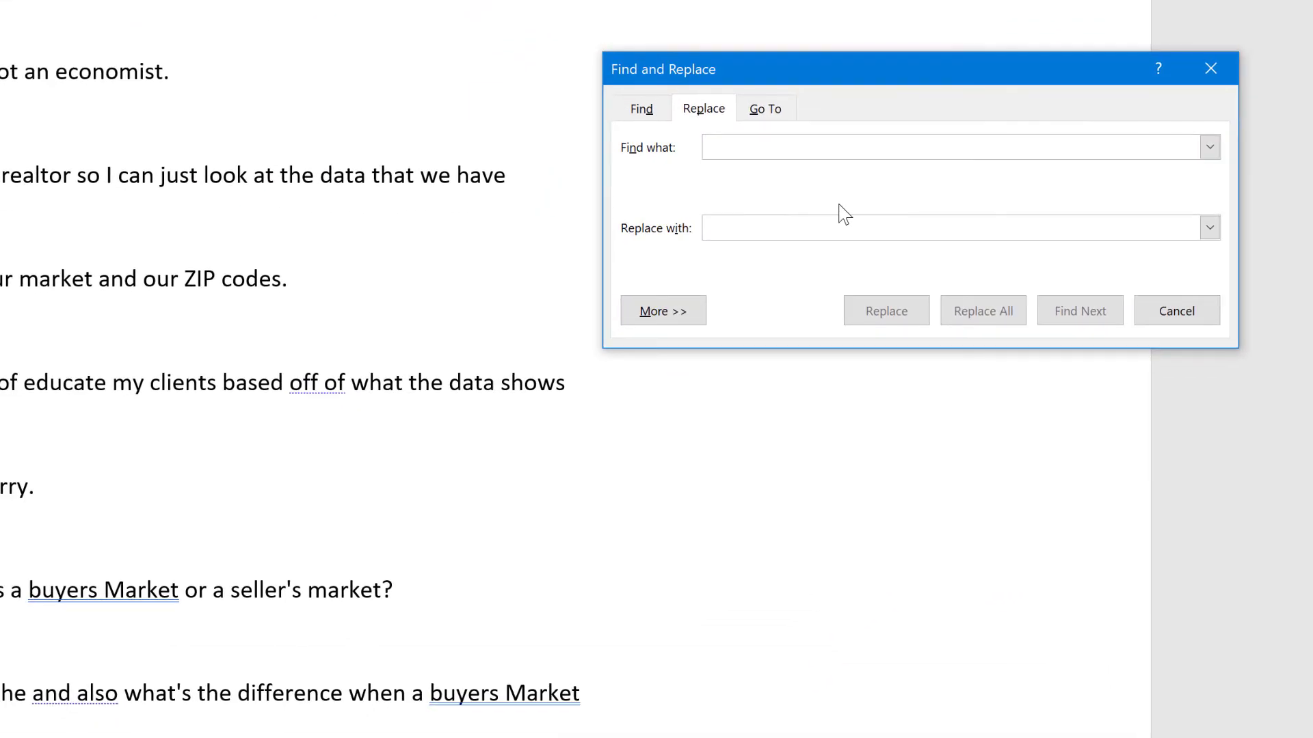
drag(777, 80, 804, 79)
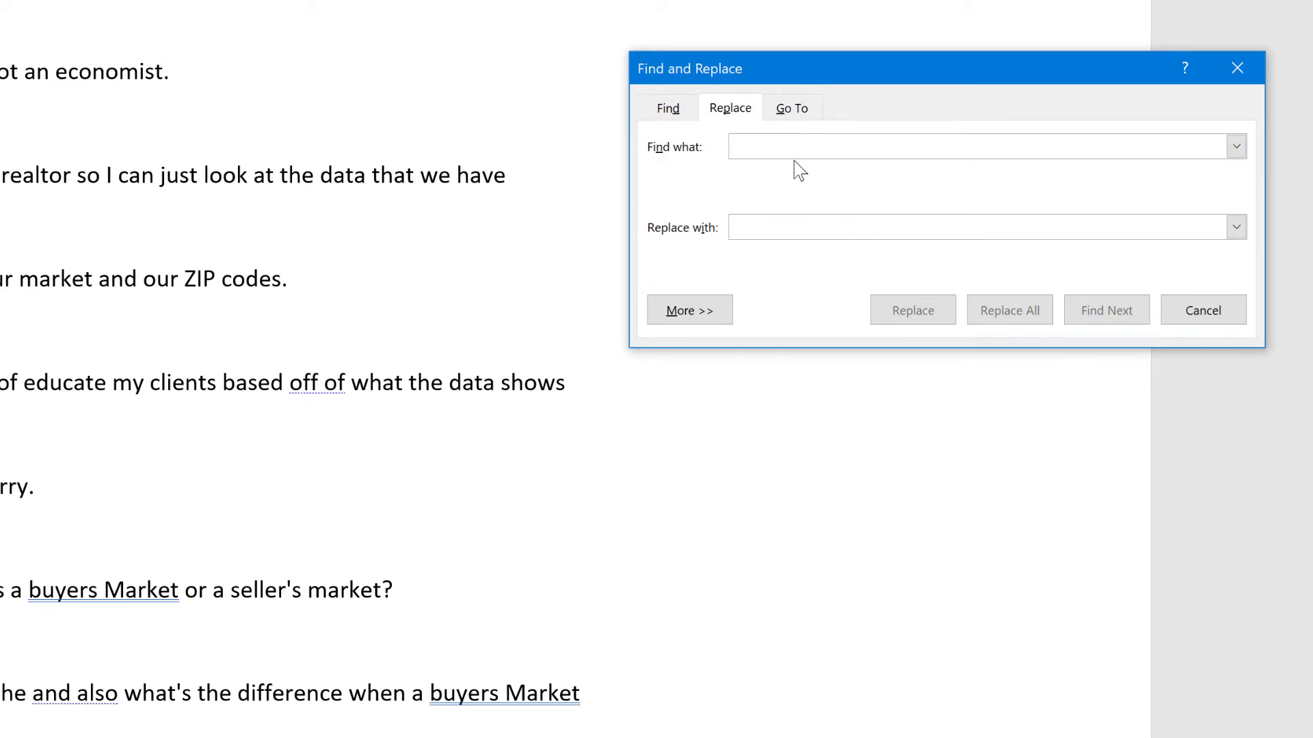
click(686, 313)
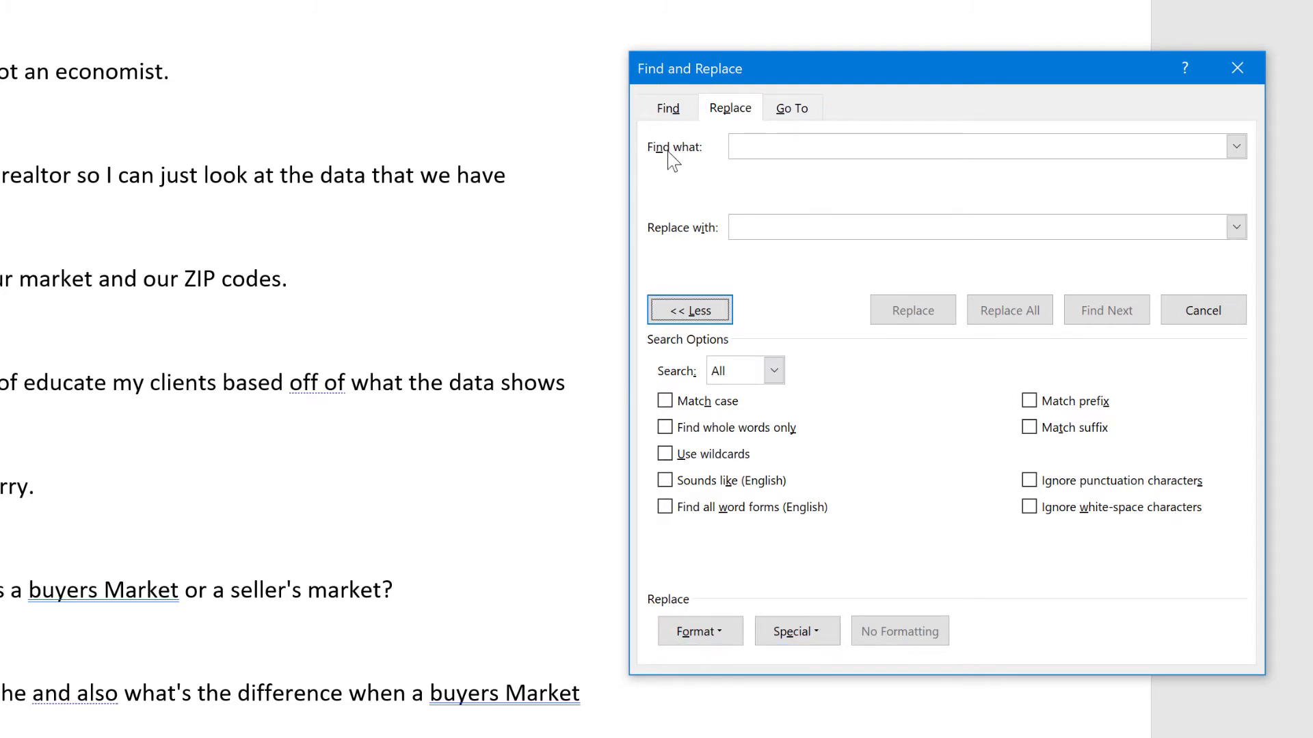
- Insert the paragraph-mark code ^p into the Find what field from the Special list
click(756, 146)
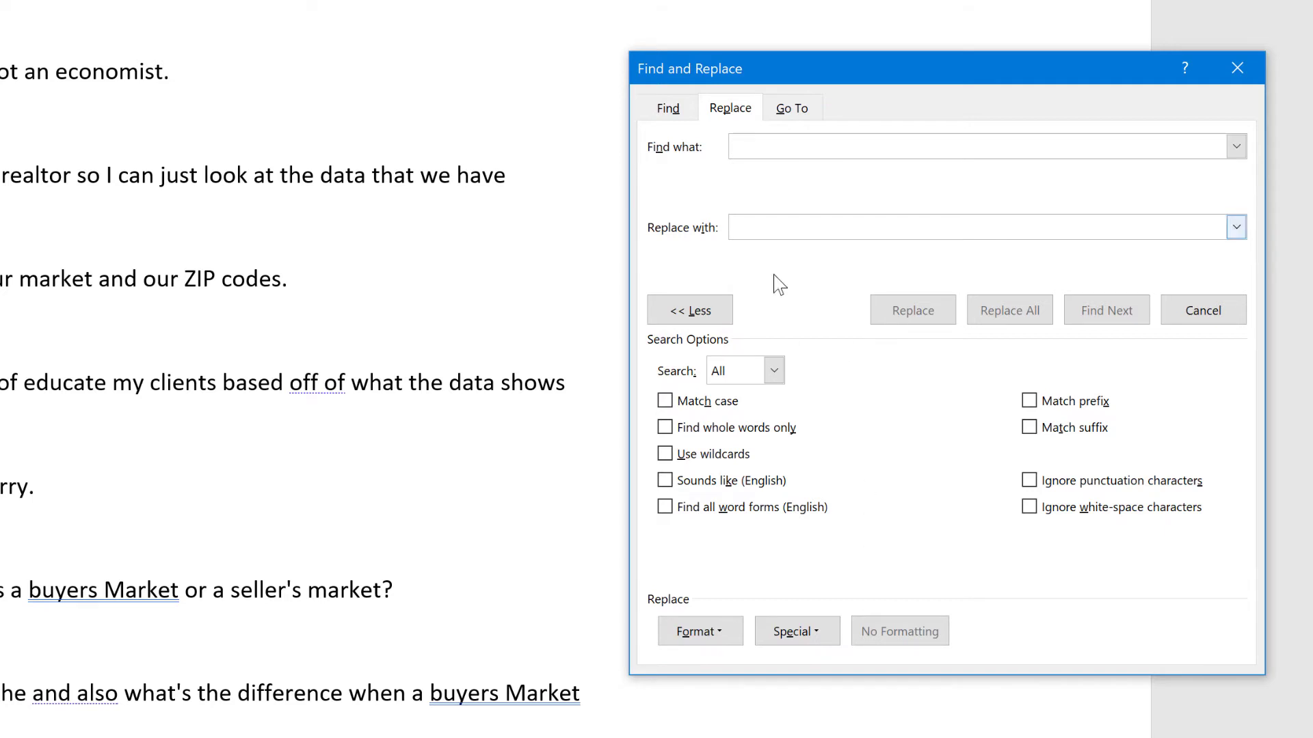
click(820, 635)
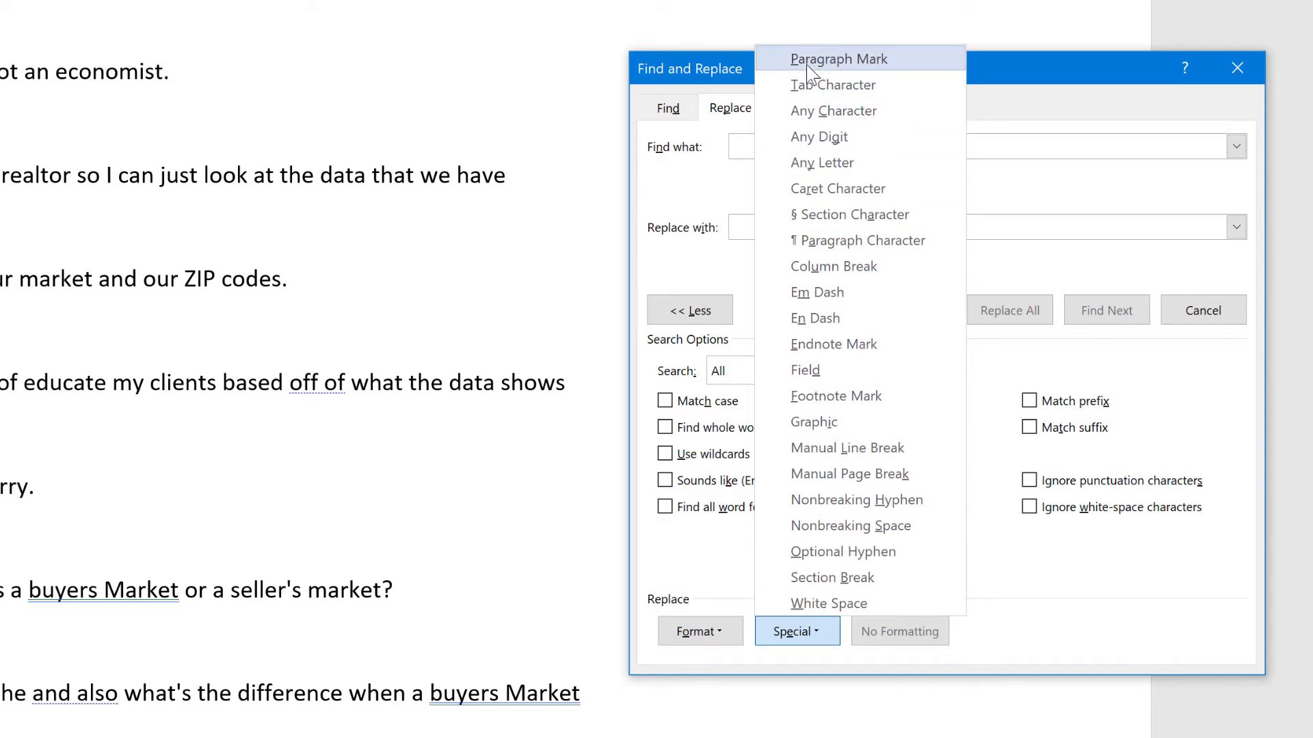
click(831, 62)
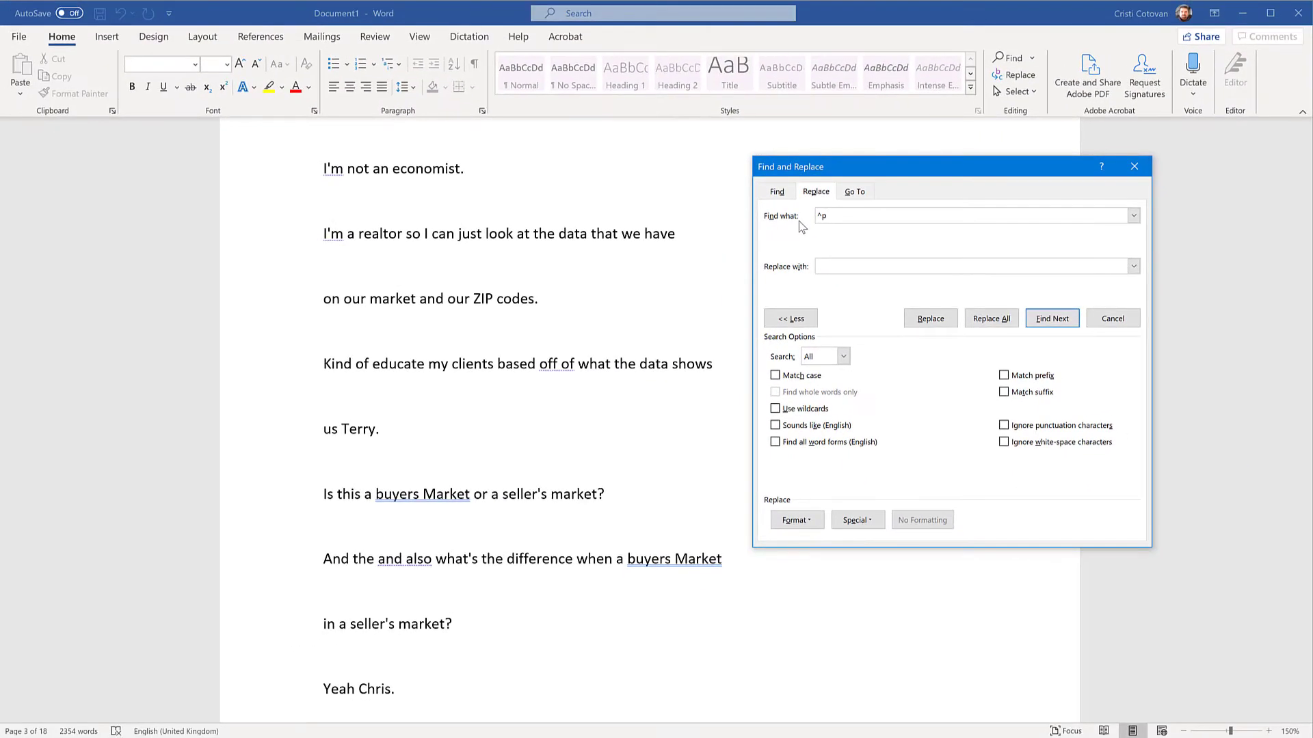
- Step through the paragraph-mark matches in the transcript with repeated Find Next
click(1031, 321)
click(1043, 323)
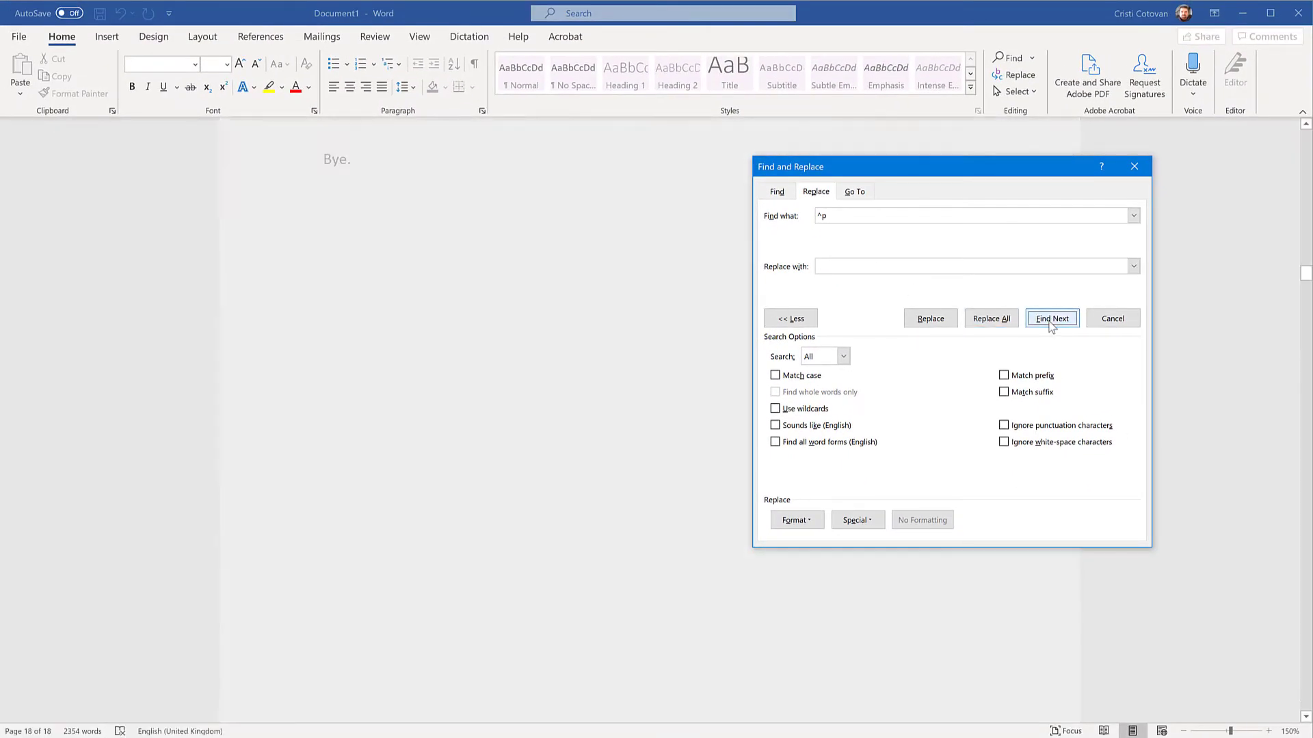
click(1051, 322)
click(1051, 321)
click(1051, 322)
click(1051, 321)
click(1051, 321)
click(1051, 321)
click(1050, 322)
click(1050, 321)
click(1050, 322)
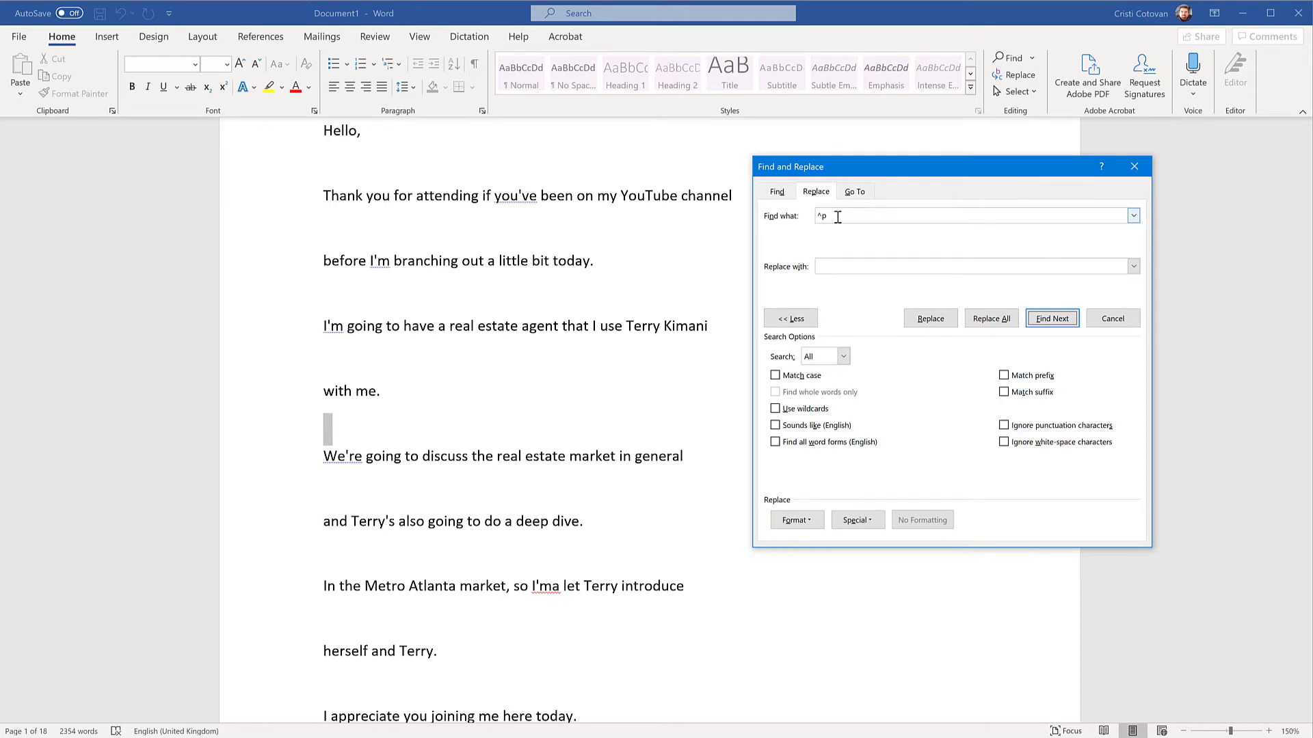
- Replace all 532 paragraph marks, acknowledge the summary, and move the dialog up and right
click(830, 266)
click(989, 326)
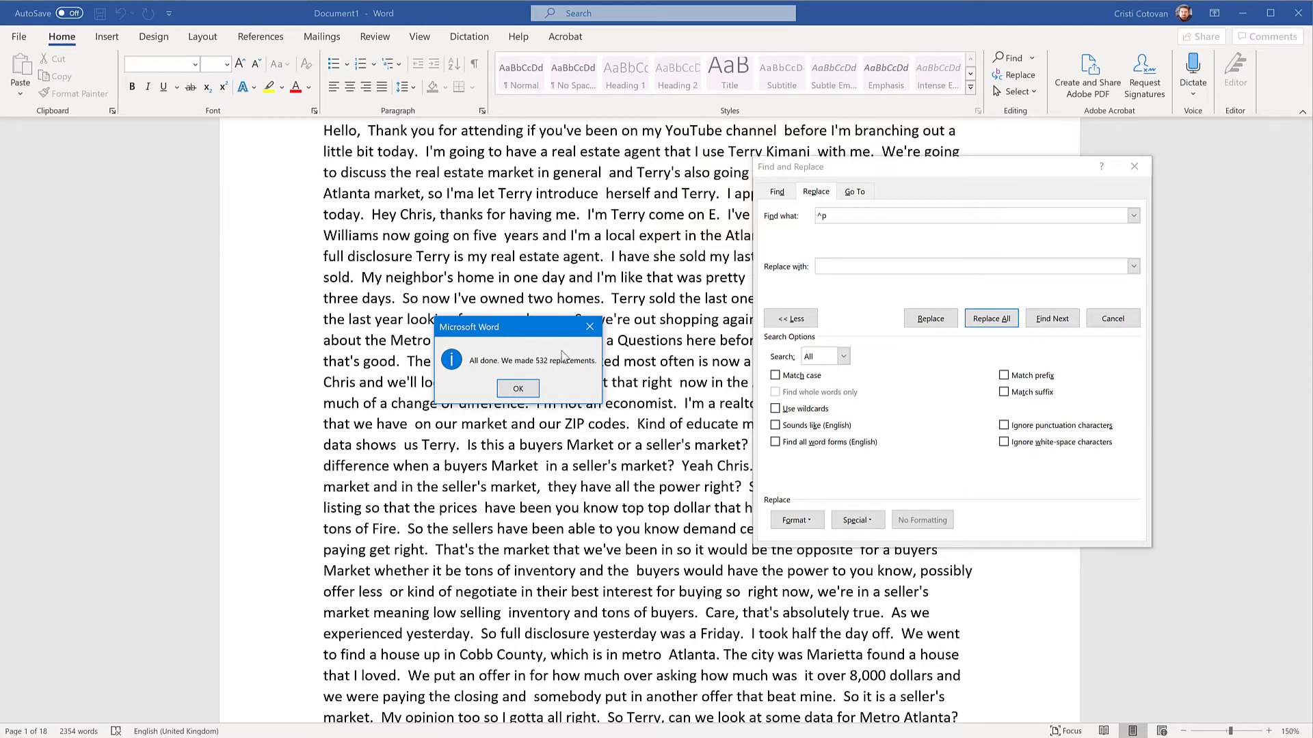
click(519, 389)
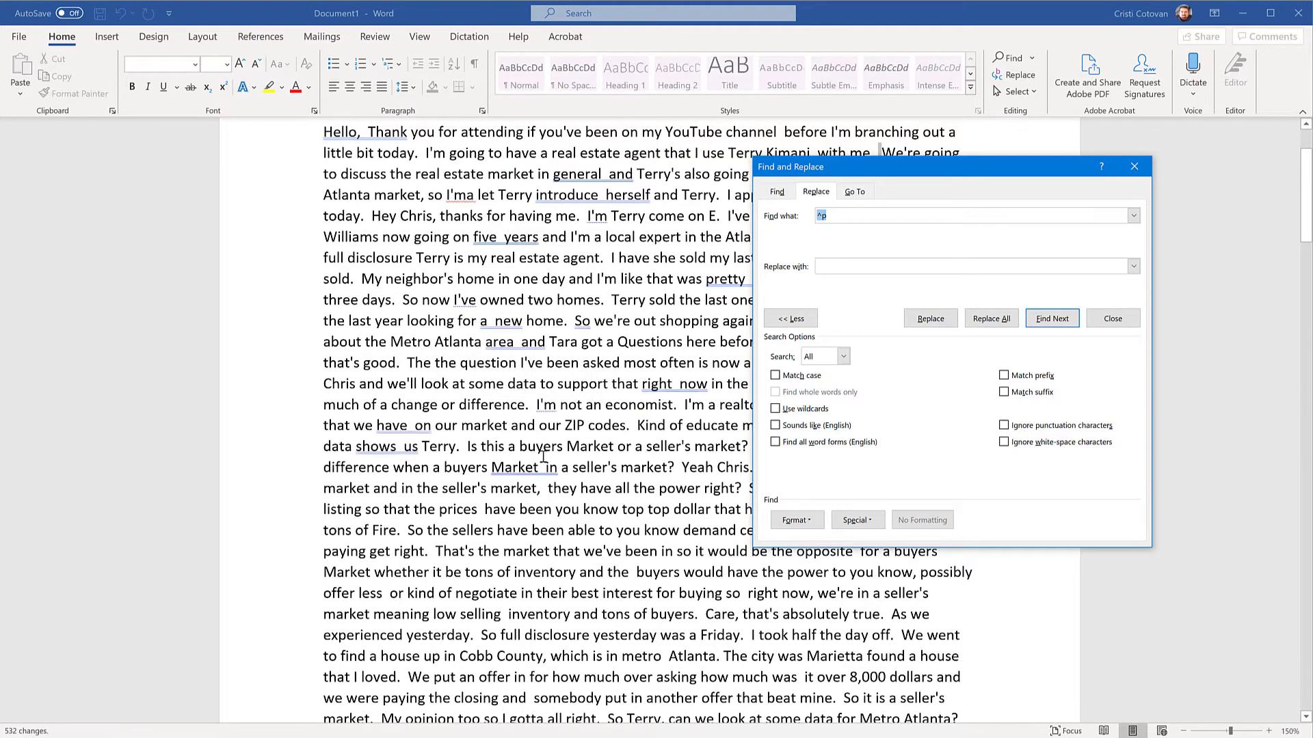
drag(843, 173, 967, 147)
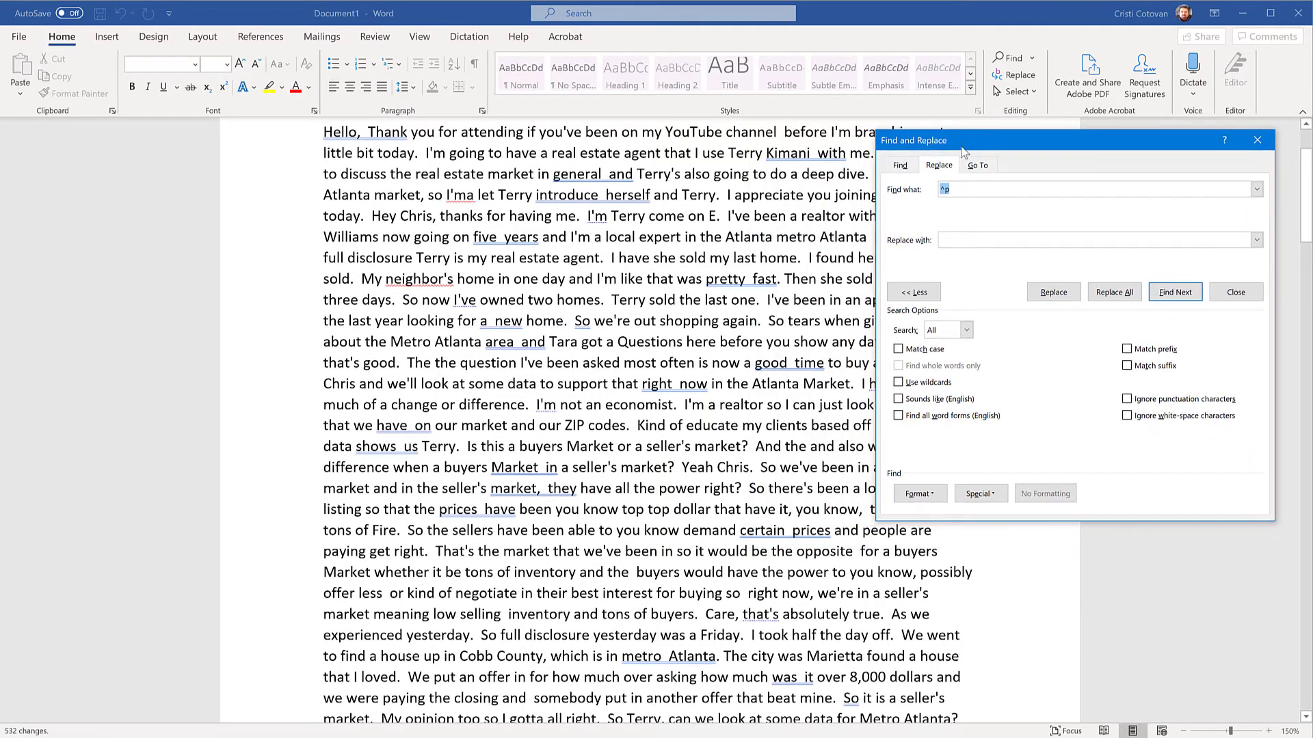
scroll(698, 459, down, 5)
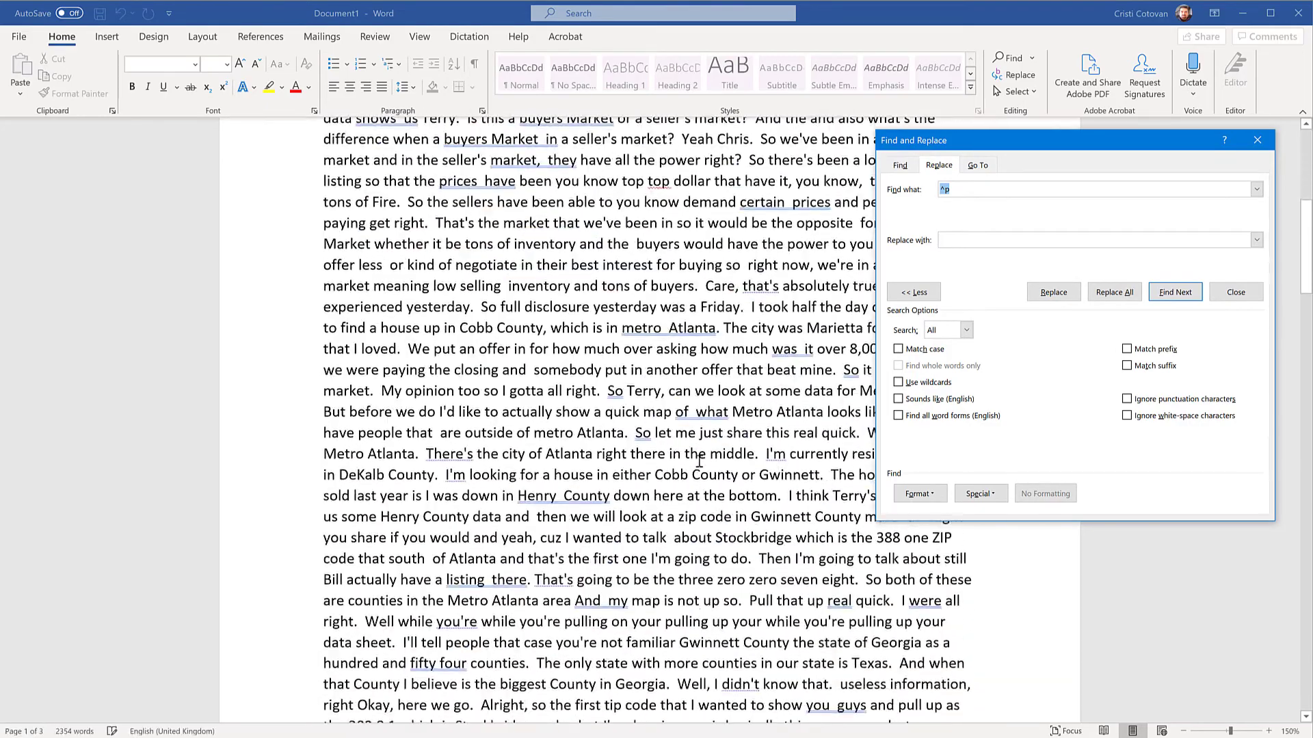
scroll(698, 460, down, 20)
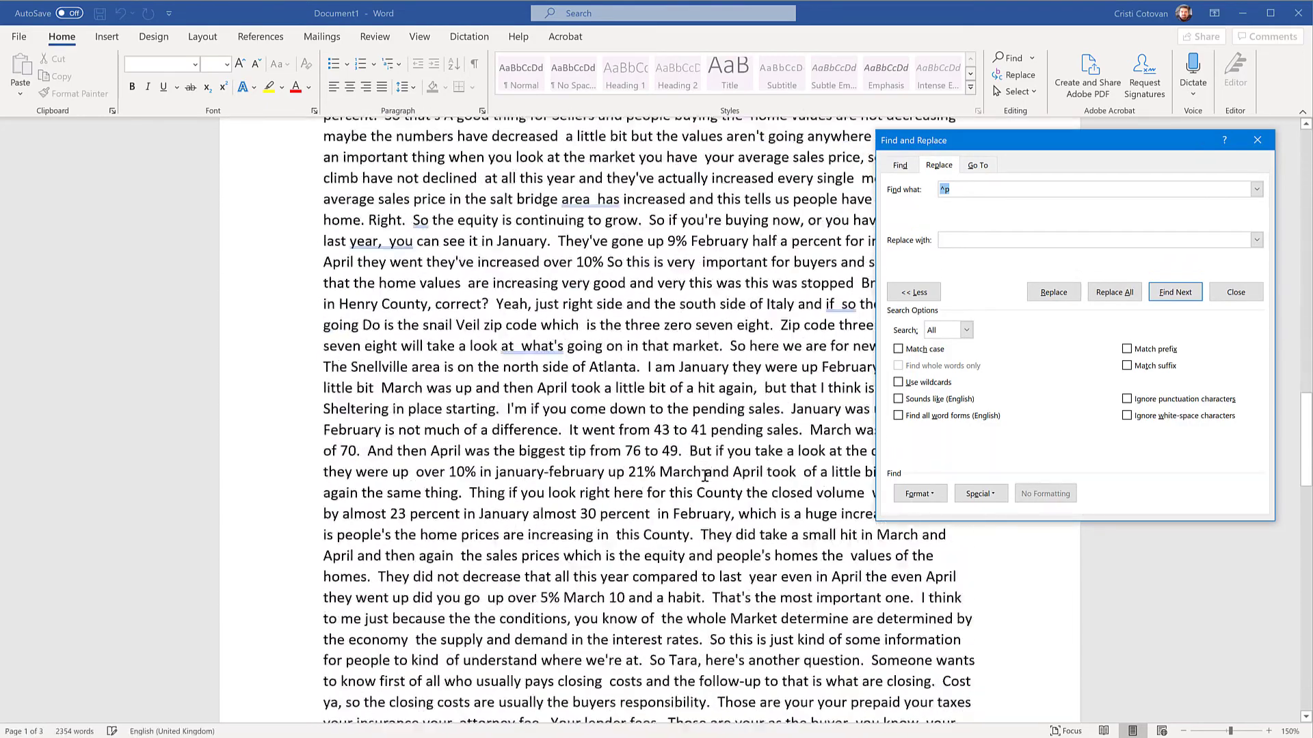
scroll(705, 475, down, 15)
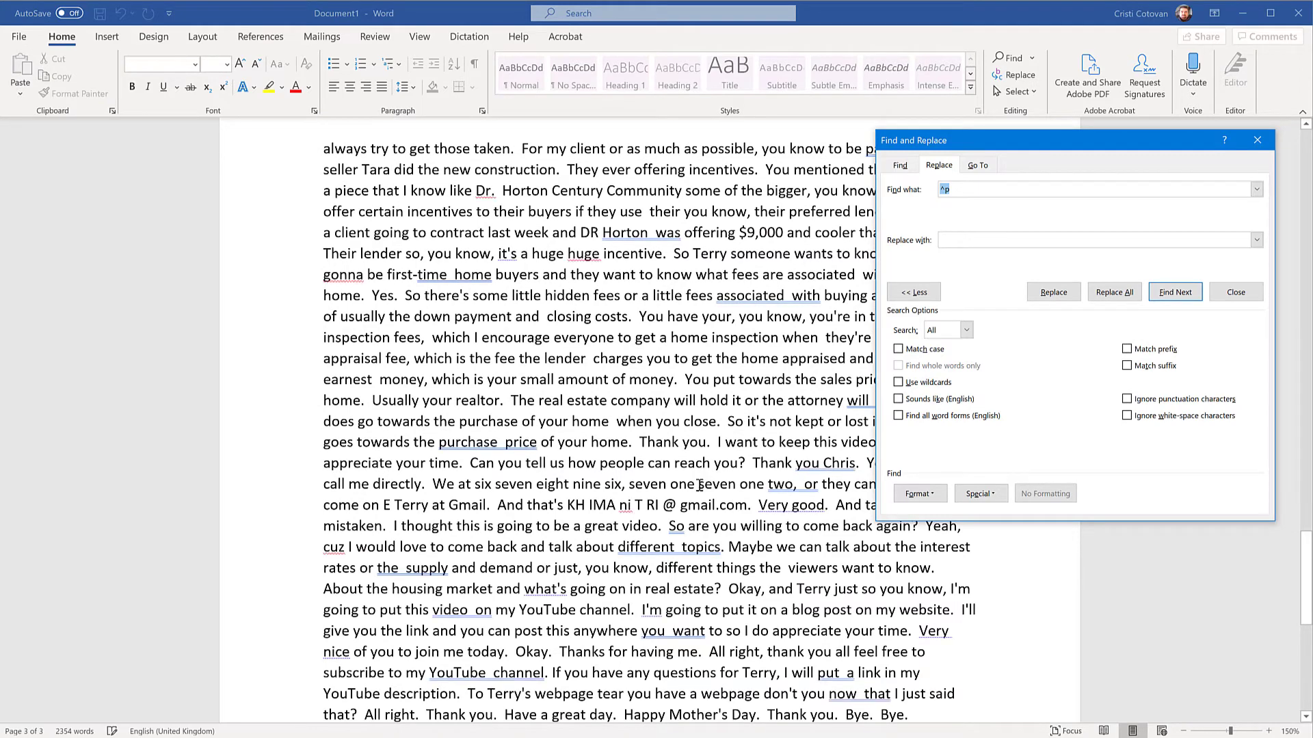
scroll(701, 481, down, 5)
scroll(701, 481, up, 9)
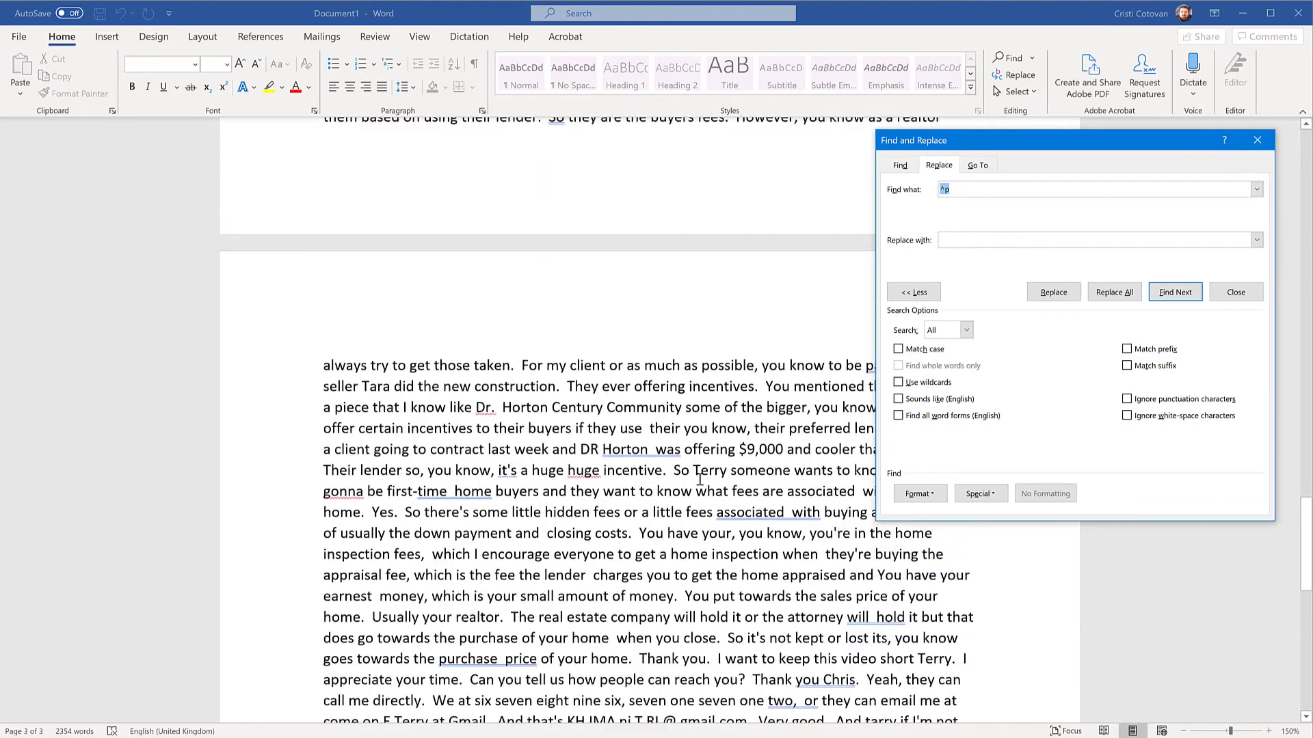
scroll(699, 480, up, 15)
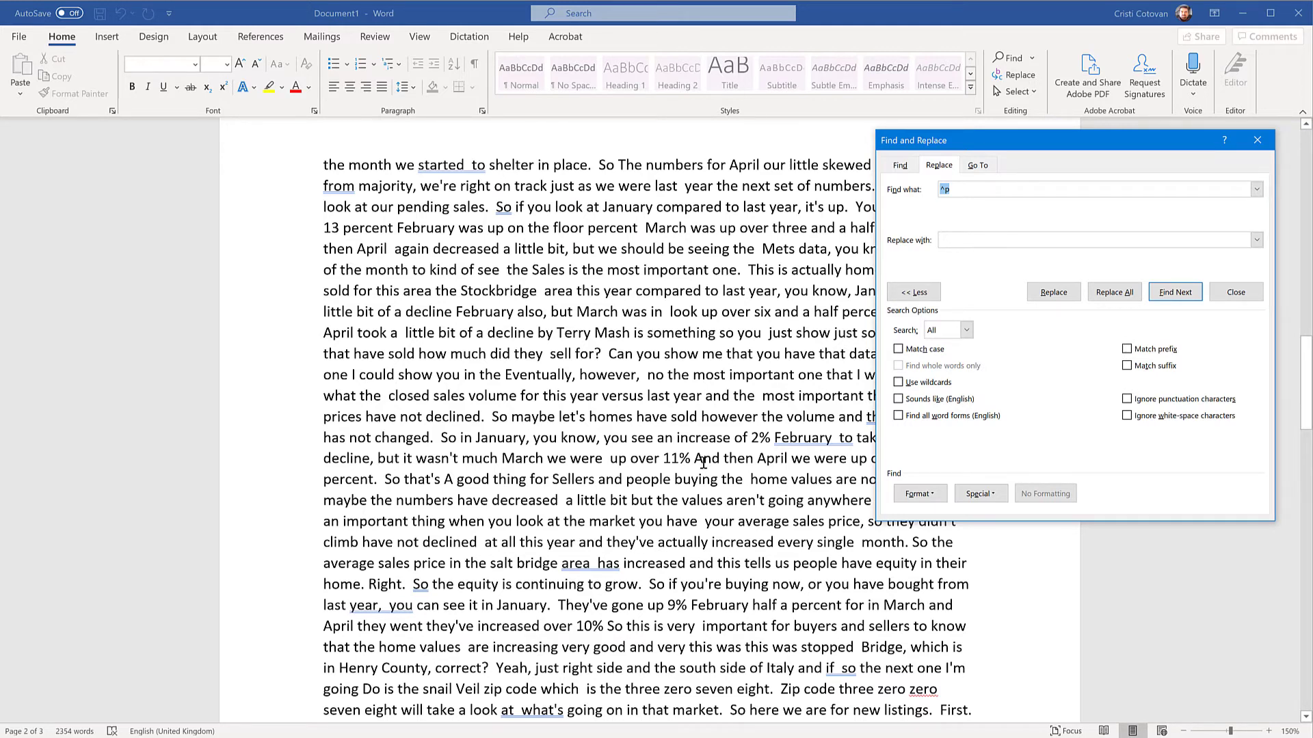
scroll(704, 463, up, 10)
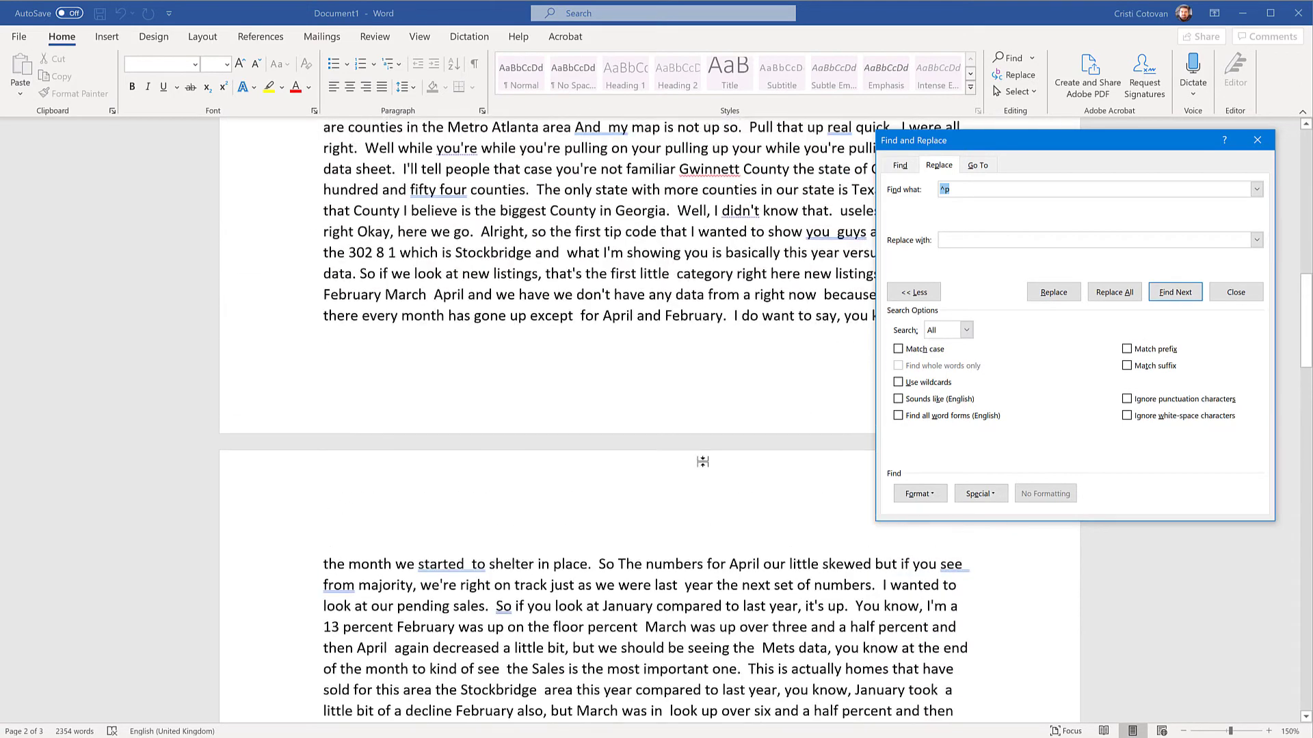
scroll(704, 463, up, 5)
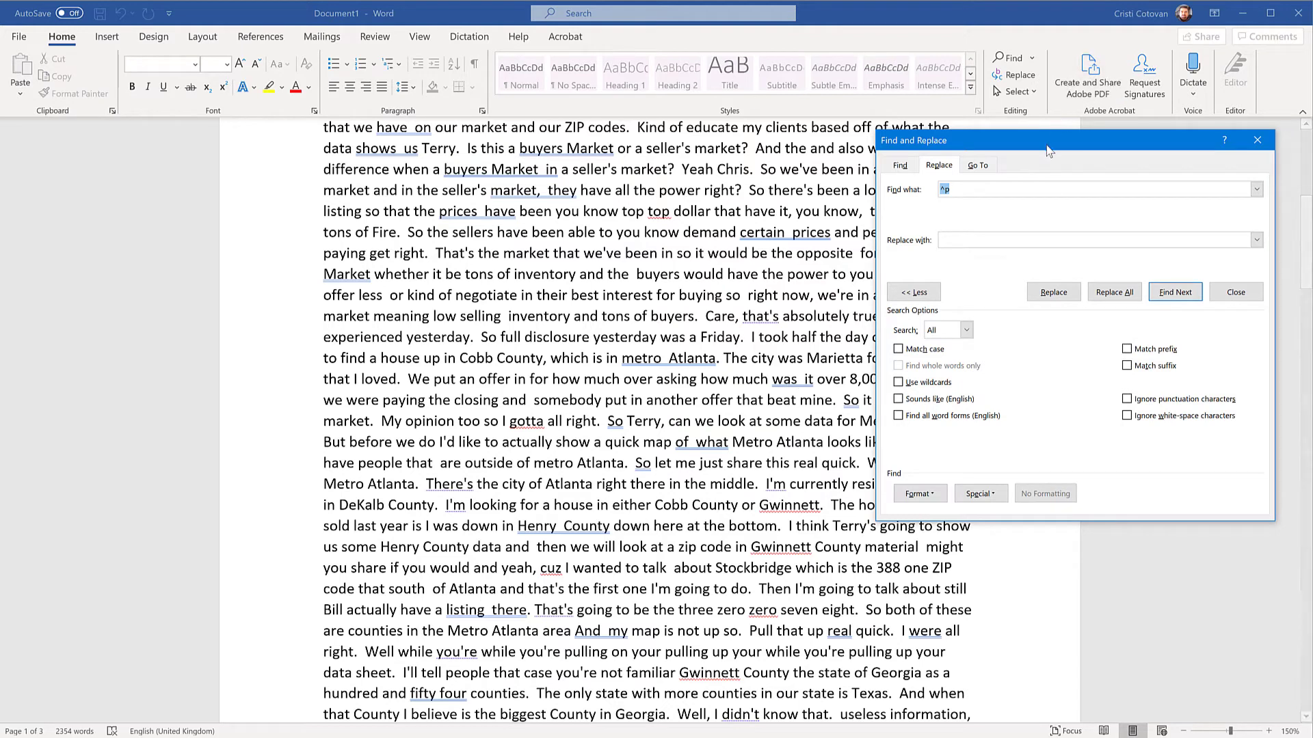
drag(1048, 149, 1023, 251)
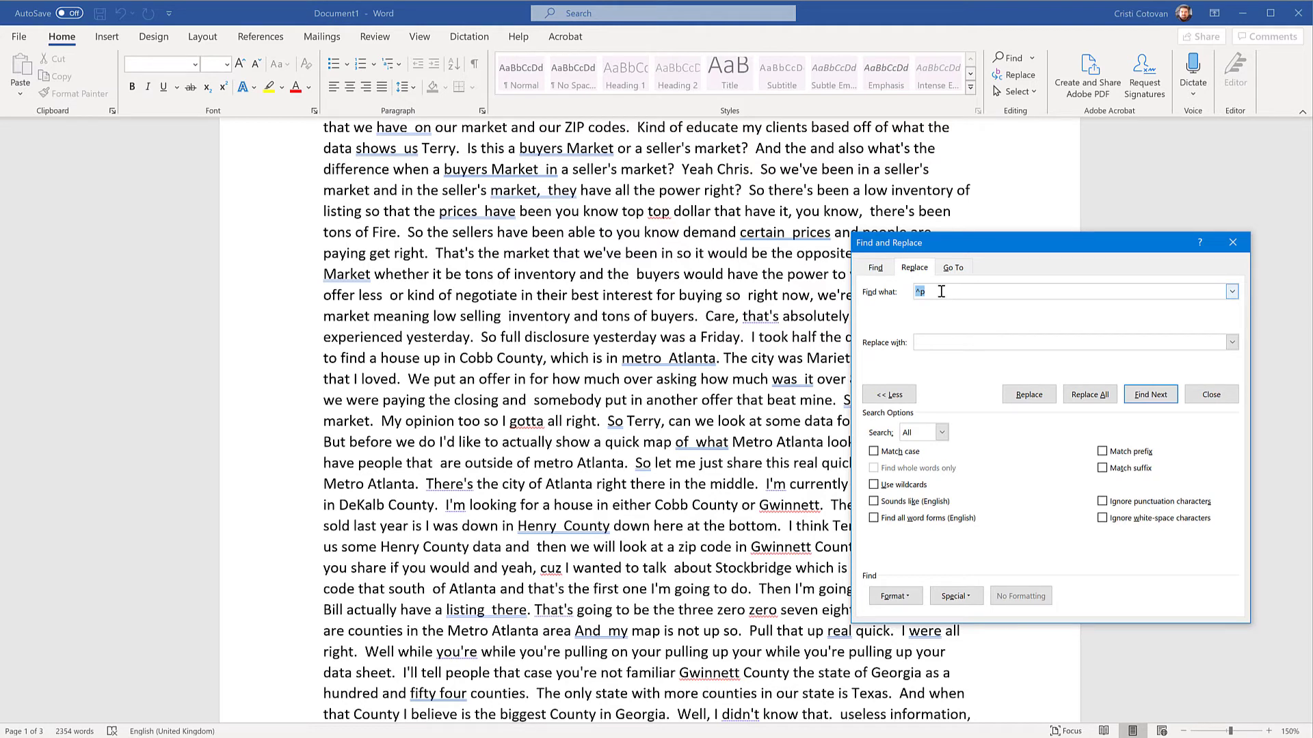
- Search for '.' and replace with ^p, replacing all 141 full stops with paragraph breaks
key(BackSpace)
text(.)
click(951, 343)
click(974, 599)
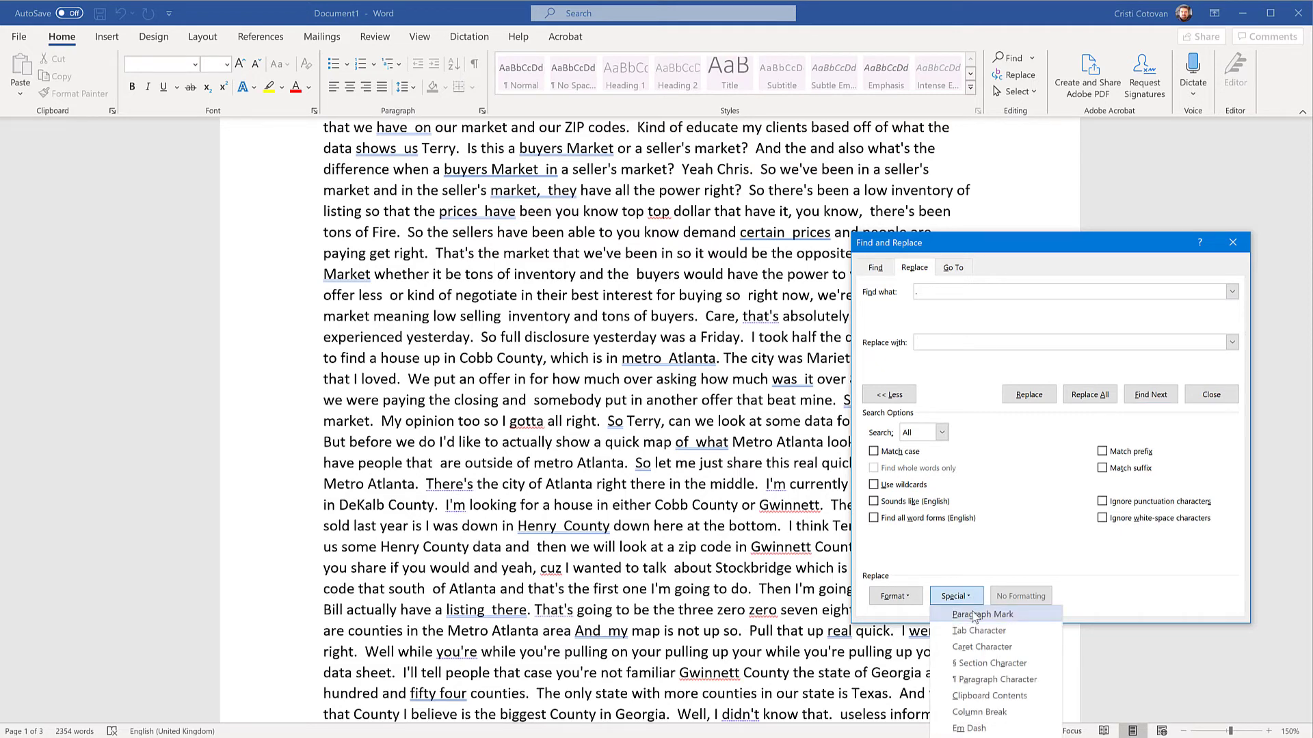
click(974, 615)
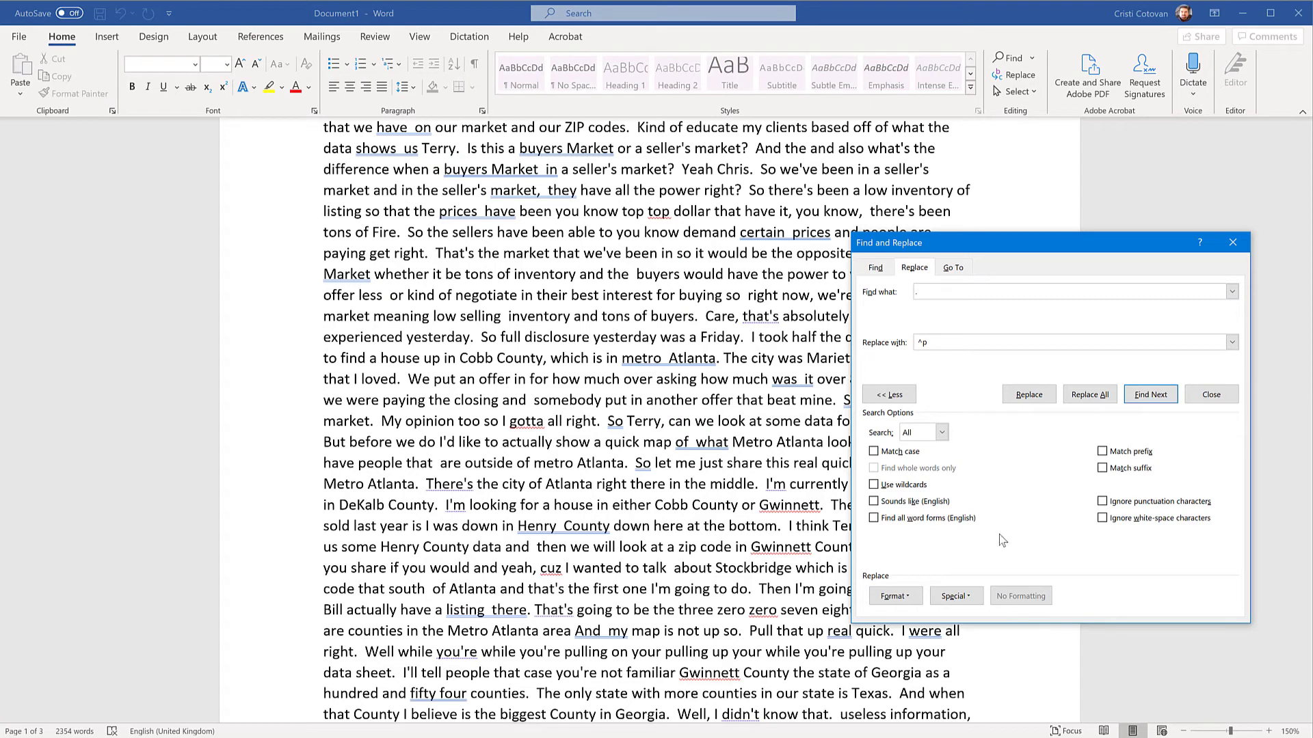
click(1083, 399)
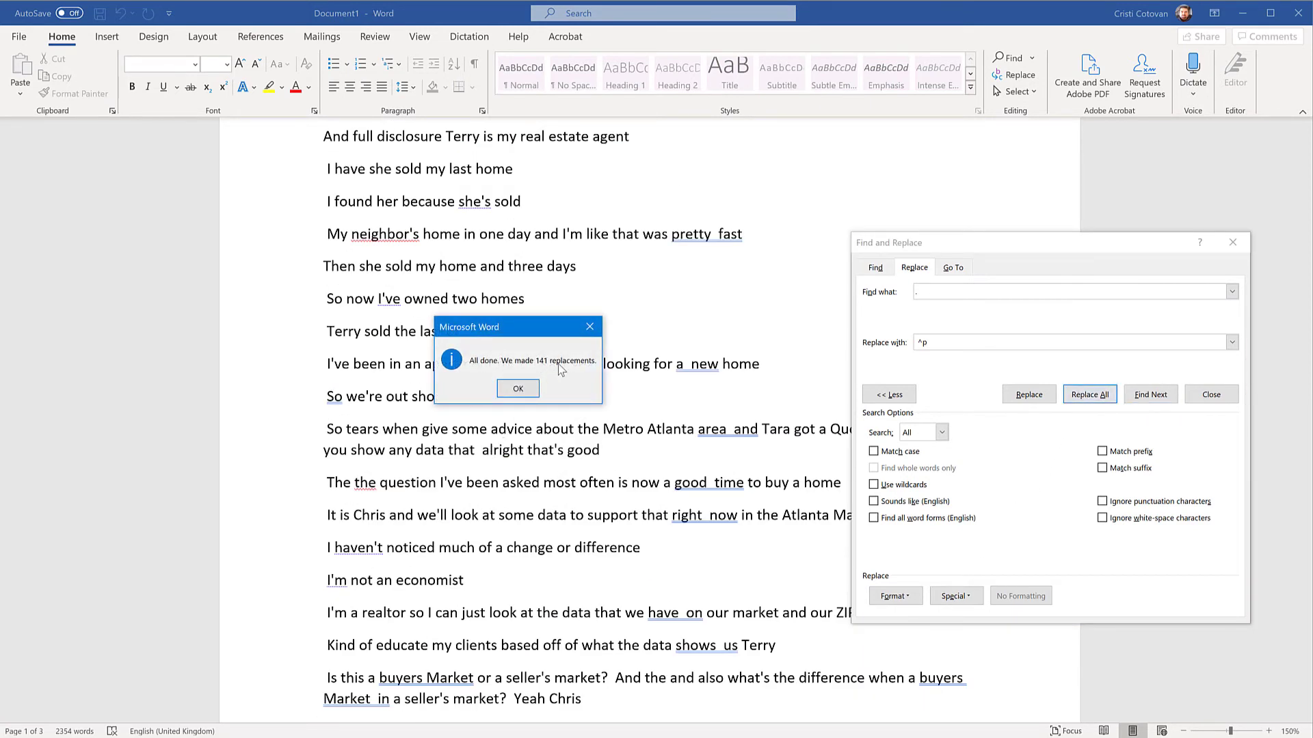
click(519, 389)
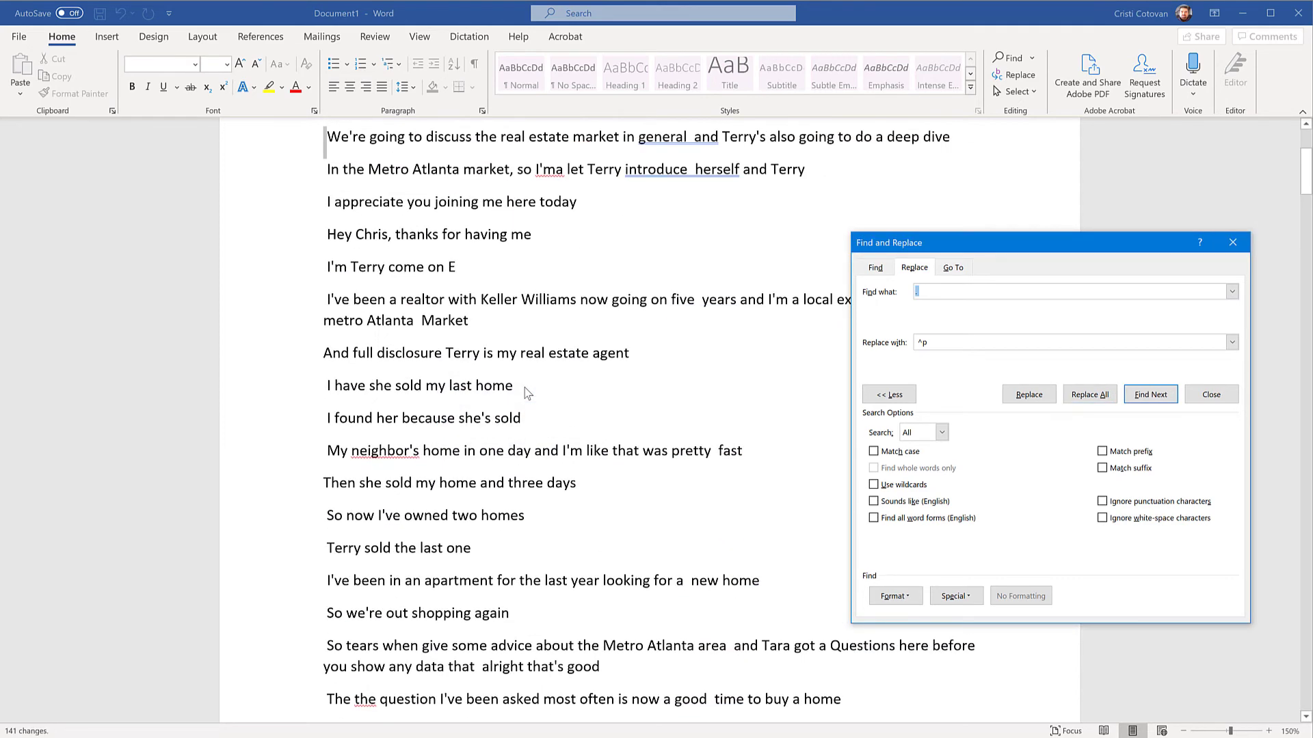
- Check the split sentences, then undo the full-stop-to-paragraph-break replacement
scroll(561, 493, down, 6)
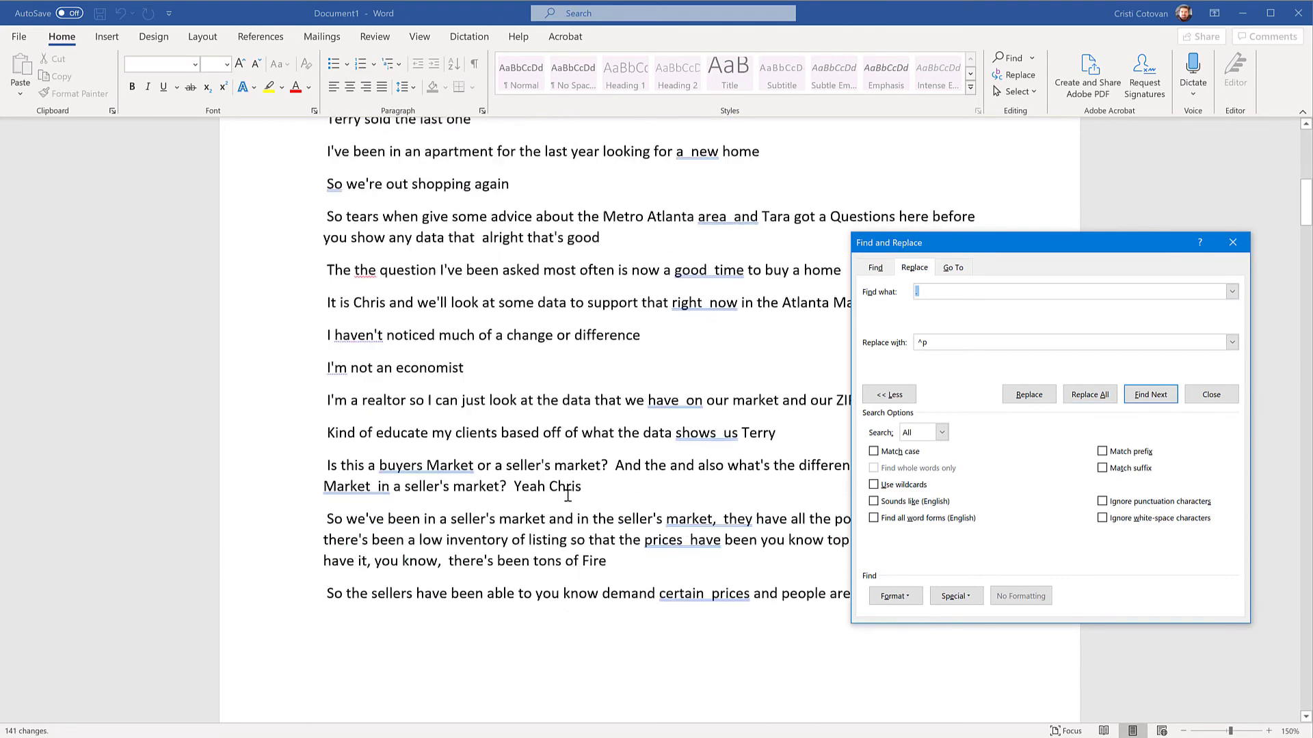
scroll(575, 499, up, 2)
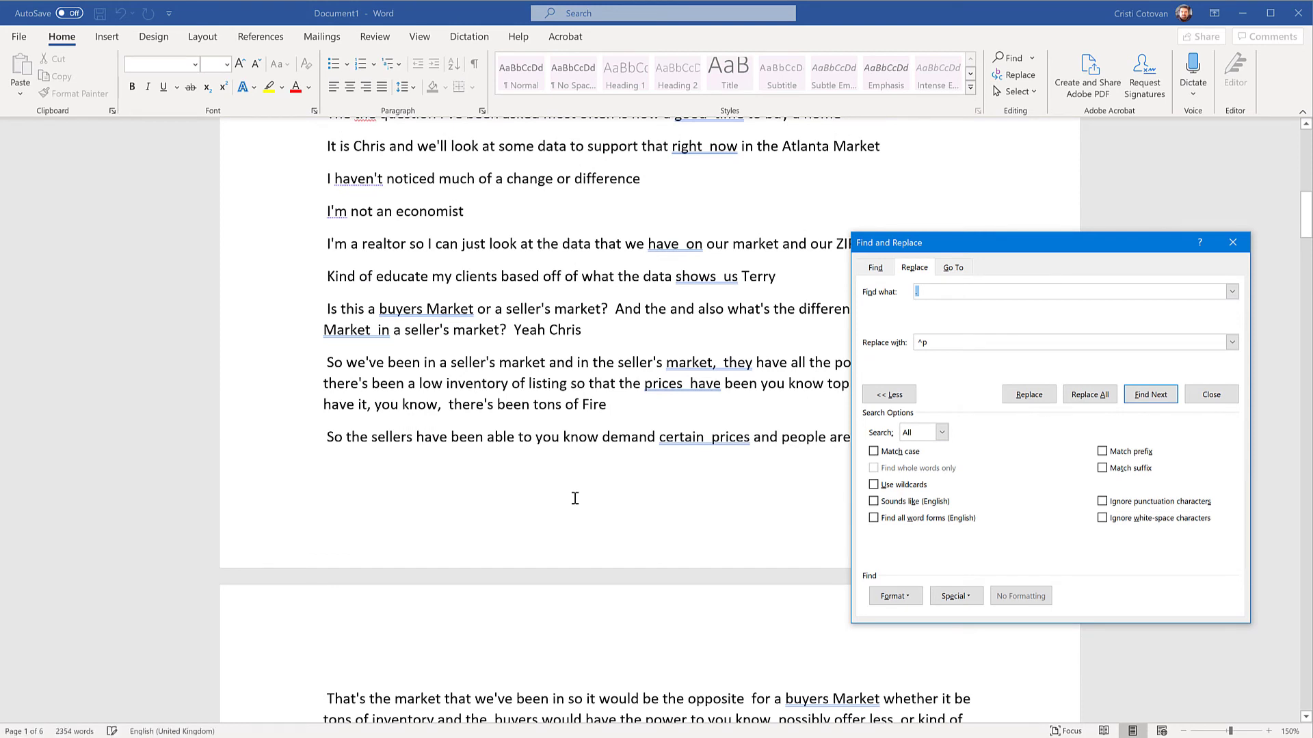
click(949, 343)
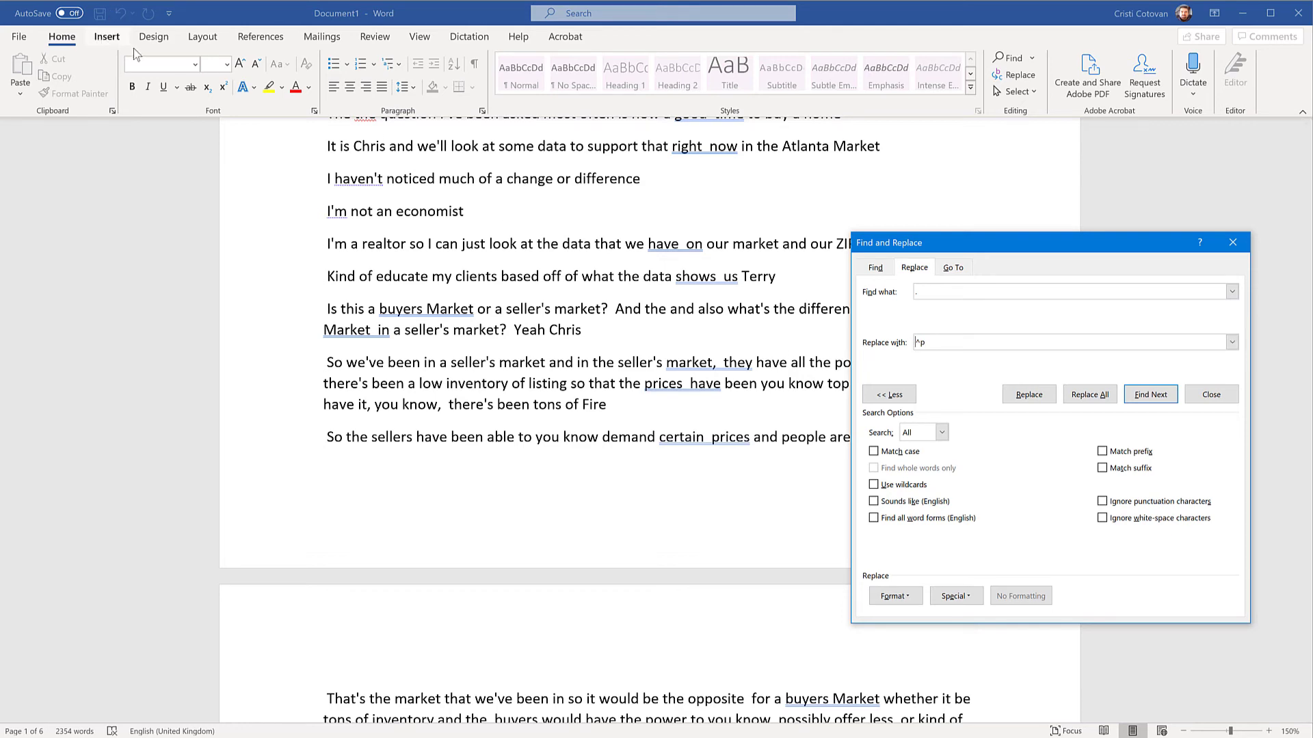
key(alt+a)
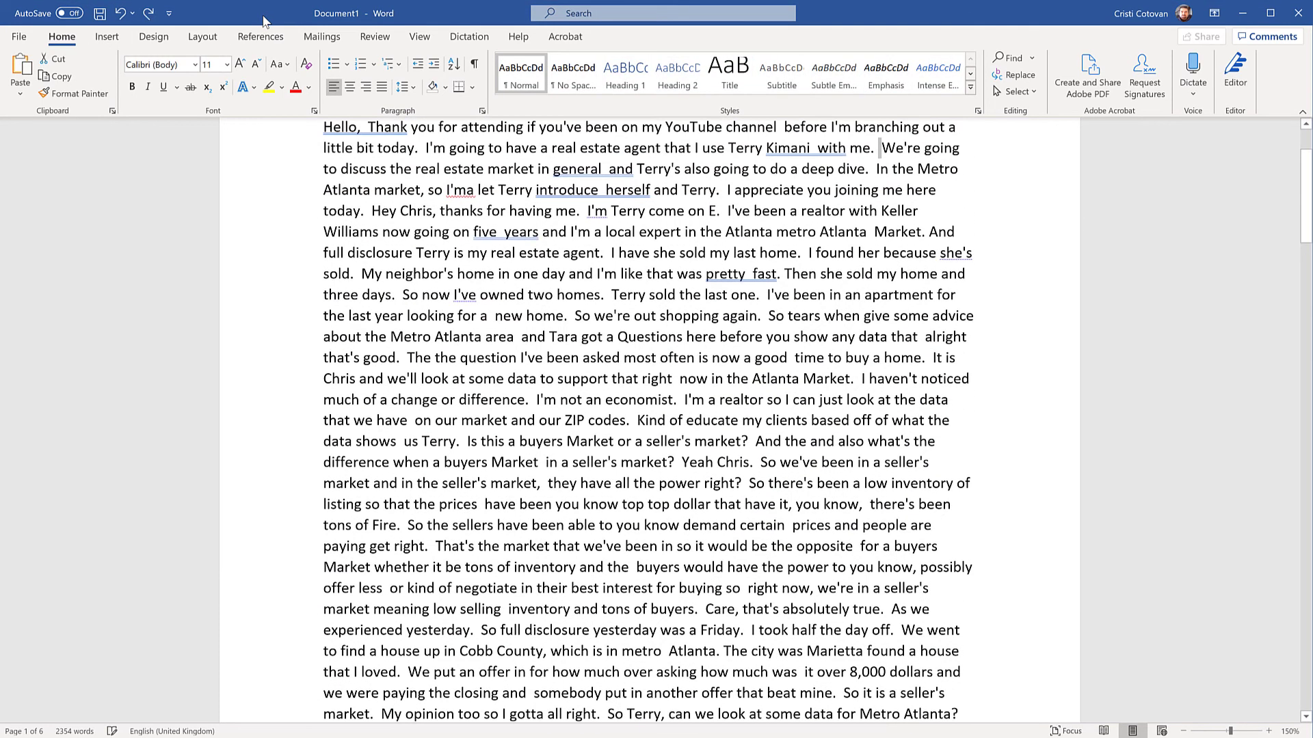
- Rerun Replace All in Find and Replace, turning the 141 full stops into paragraph breaks
click(1015, 75)
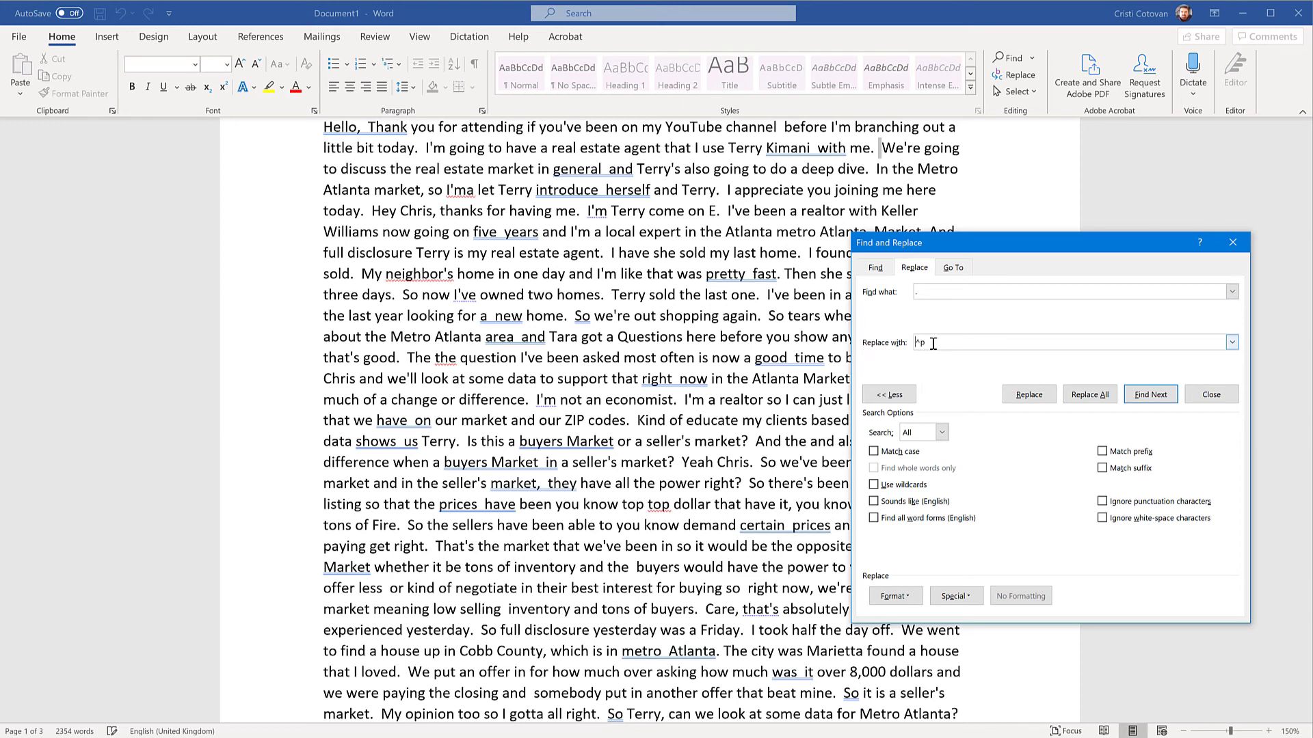
click(1102, 397)
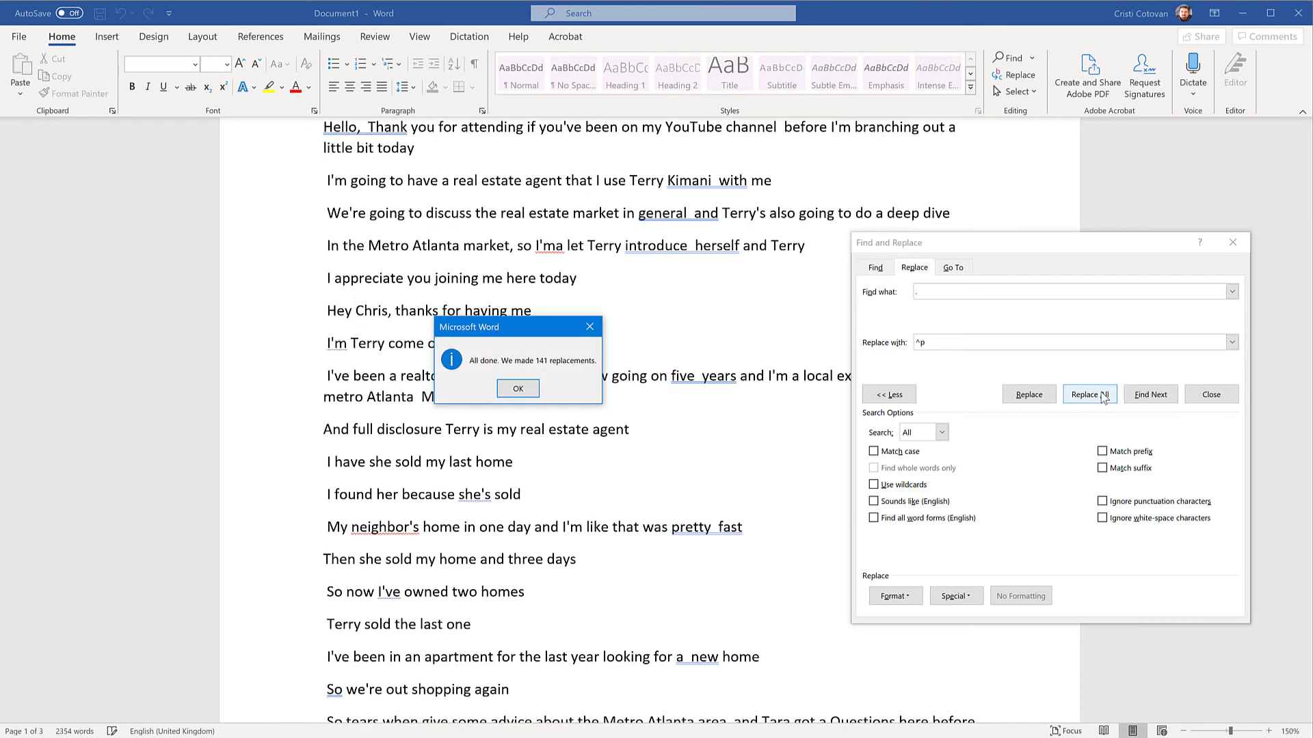
click(526, 388)
scroll(529, 383, down, 1)
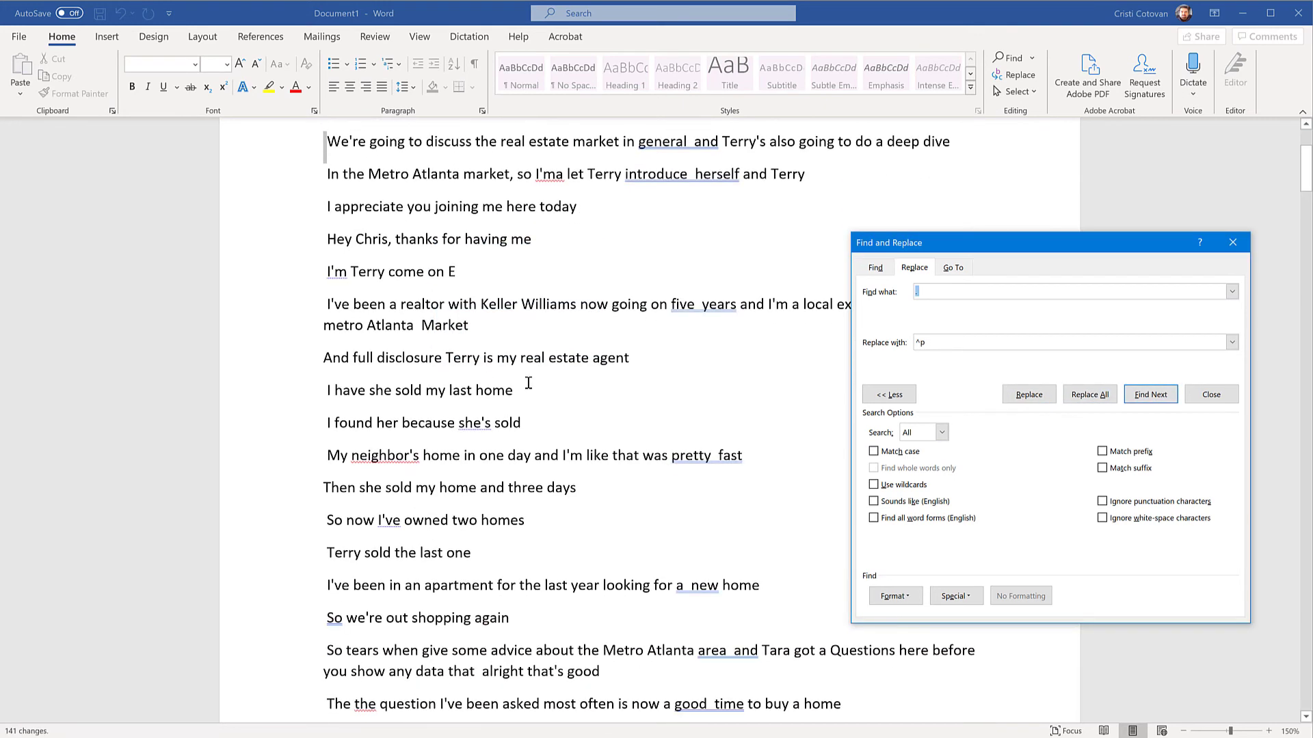
scroll(423, 349, up, 3)
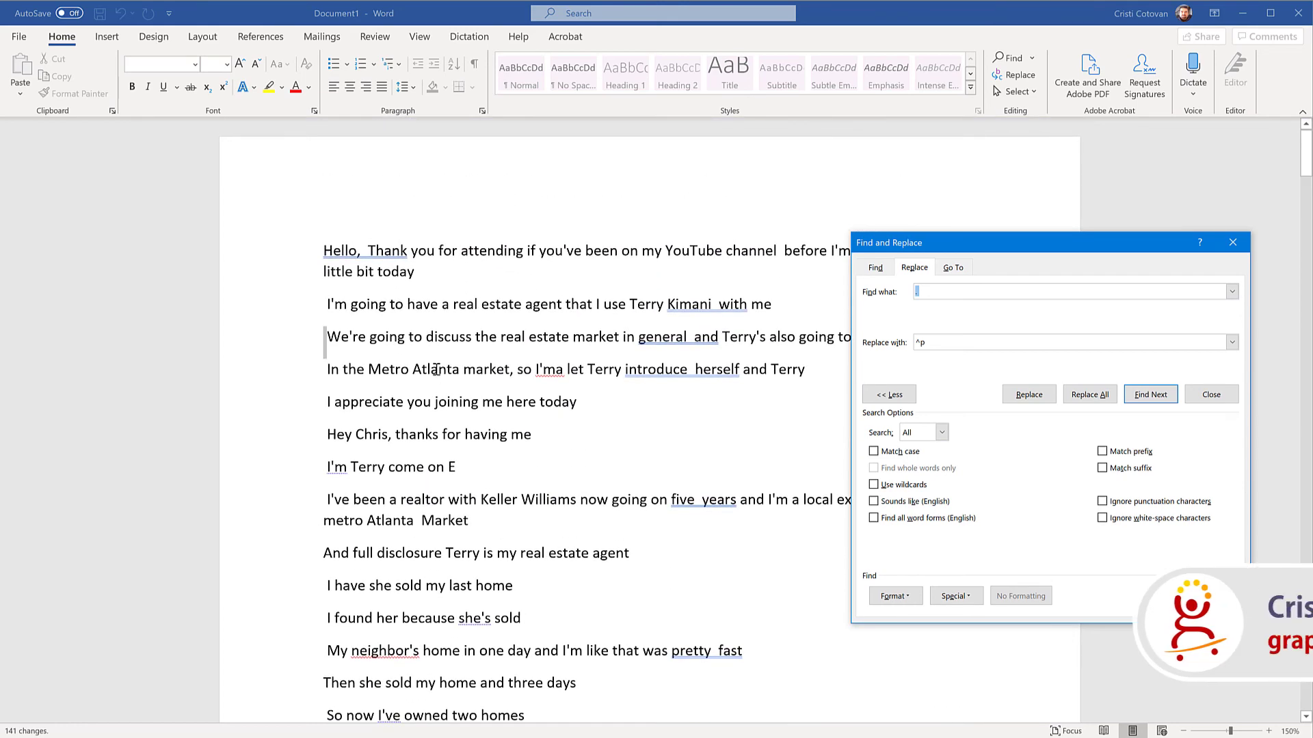